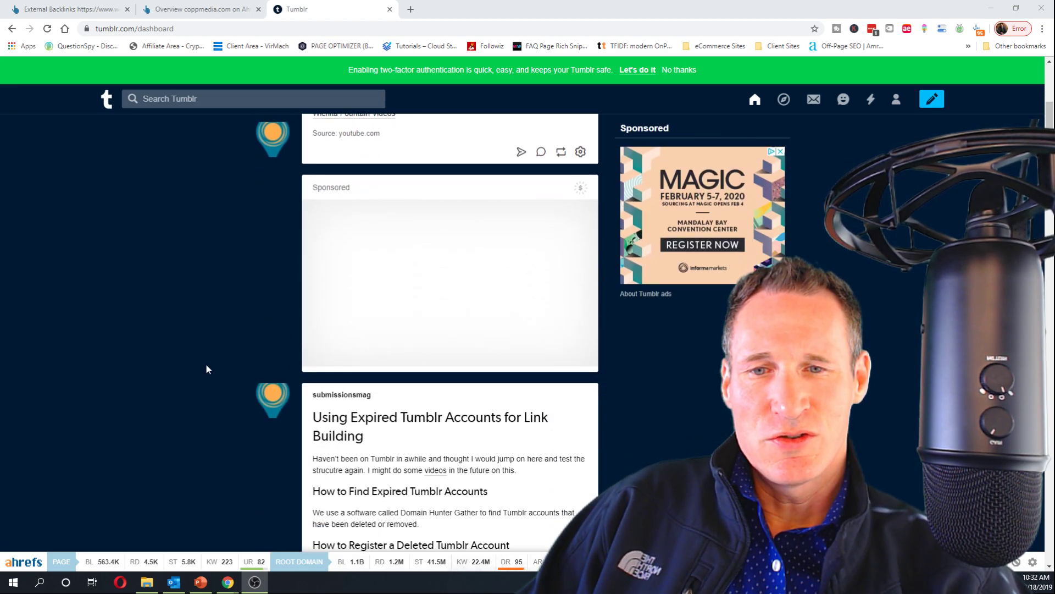
Start a new photo post with the smart-thermostat-guide image uploaded from the computer
{"action": "scroll", "coordinate": [275, 267], "scroll_direction": "up", "scroll_amount": 2}
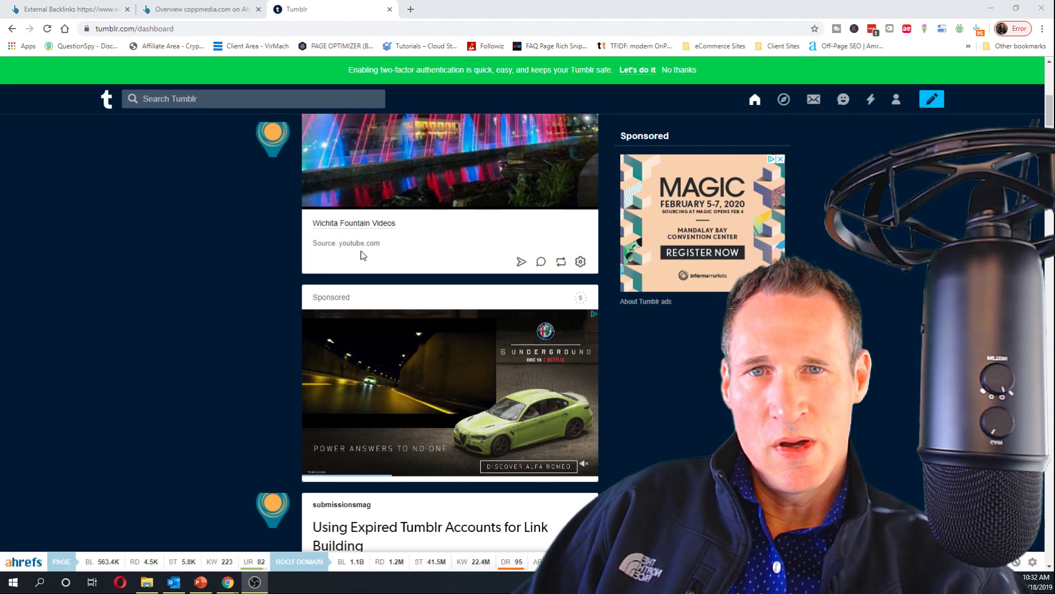
{"action": "scroll", "coordinate": [523, 333], "scroll_direction": "up", "scroll_amount": 1}
{"action": "scroll", "coordinate": [522, 333], "scroll_direction": "up", "scroll_amount": 5}
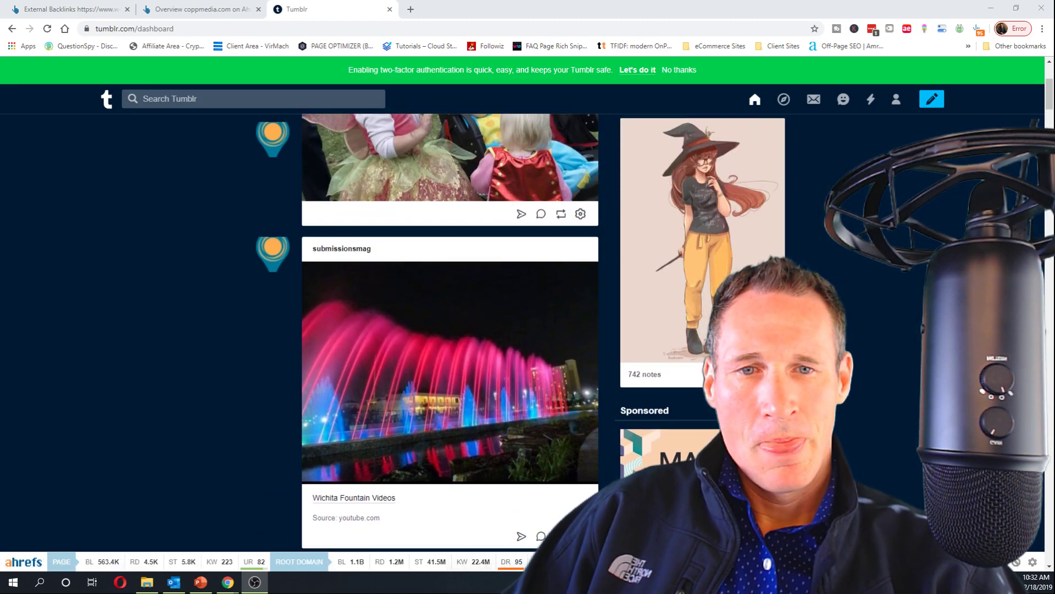
{"action": "scroll", "coordinate": [450, 333], "scroll_direction": "up", "scroll_amount": 4}
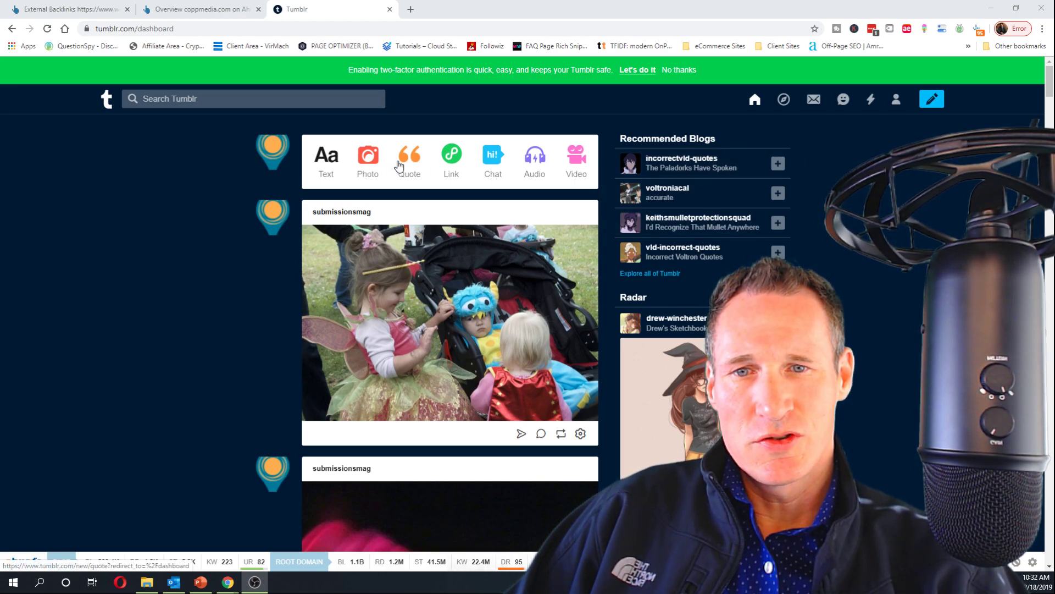
{"action": "left_click", "coordinate": [369, 164]}
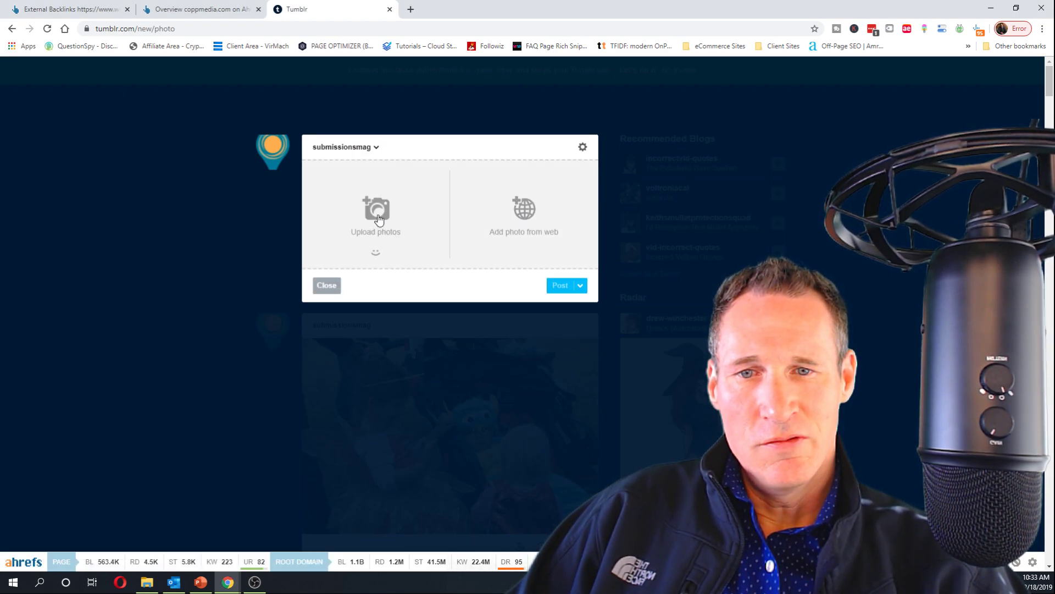
{"action": "left_click", "coordinate": [400, 219]}
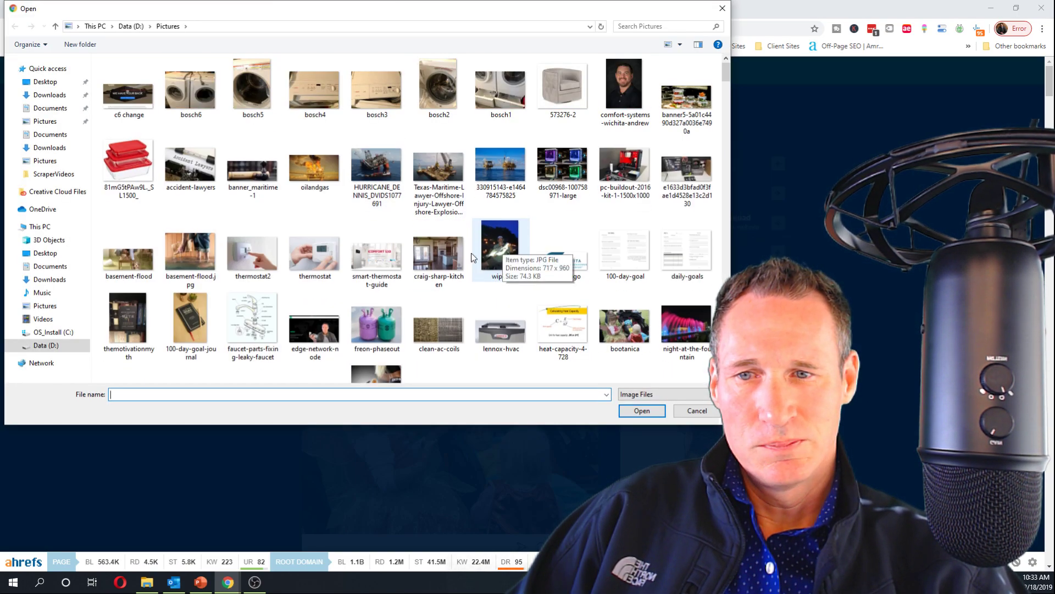
{"action": "left_click", "coordinate": [378, 258]}
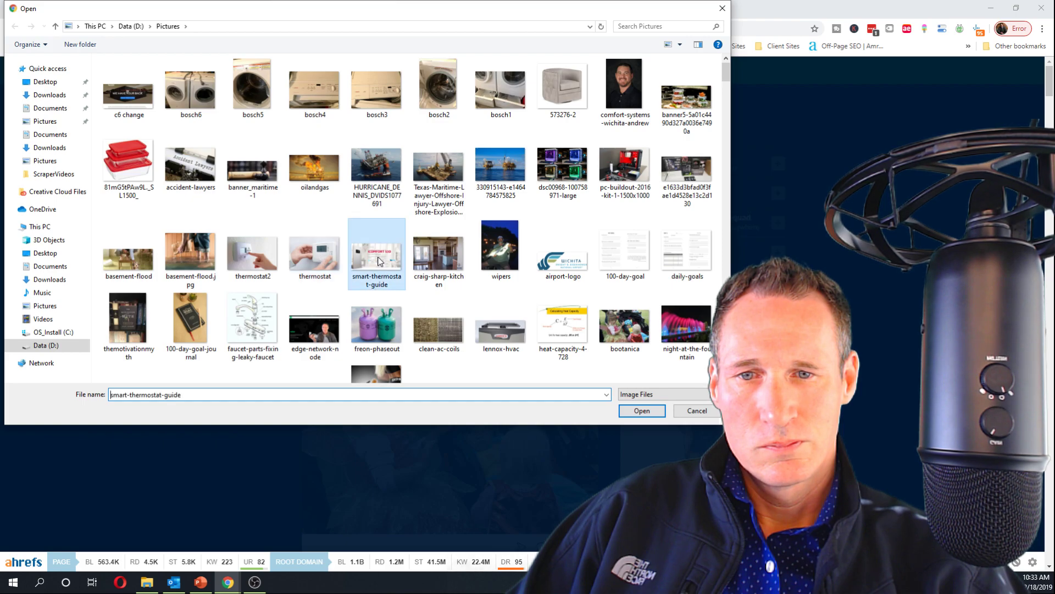
{"action": "left_click", "coordinate": [642, 410]}
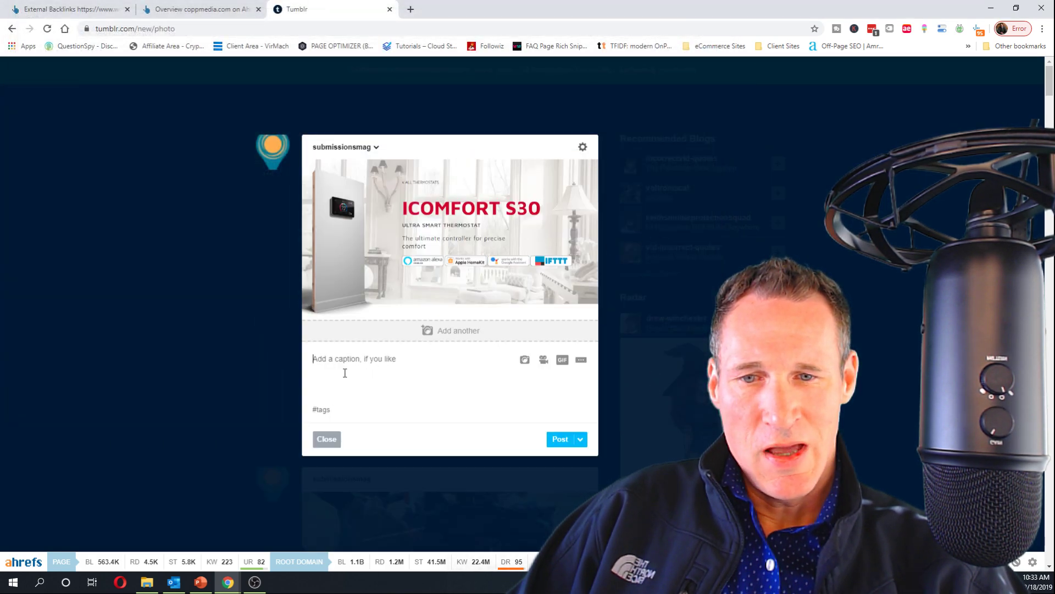
Insert and then remove a Keep reading break in the caption, then open a new browser tab
{"action": "left_click", "coordinate": [581, 360]}
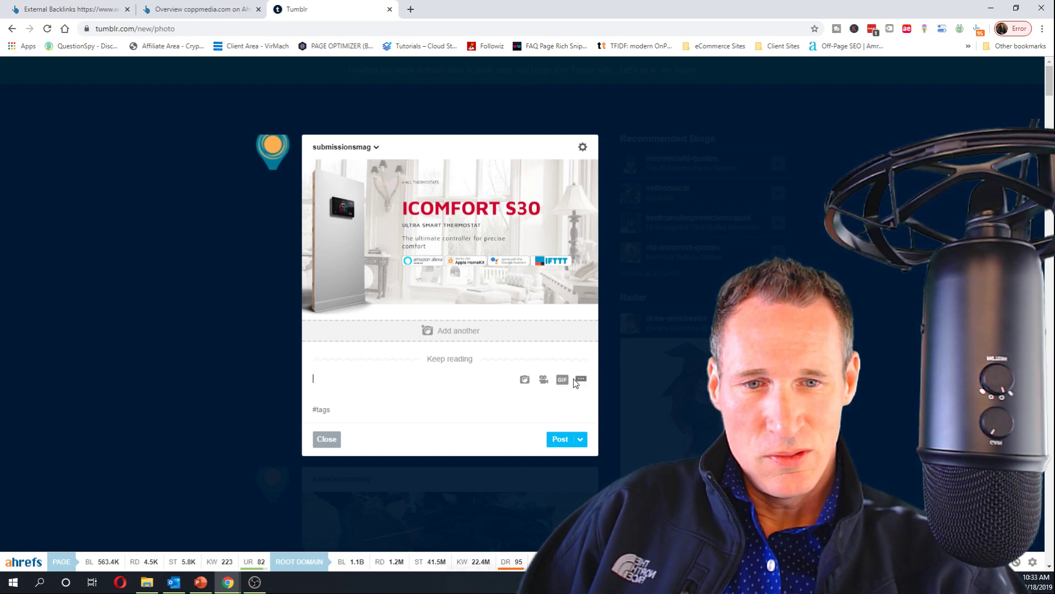
{"action": "left_click", "coordinate": [598, 356]}
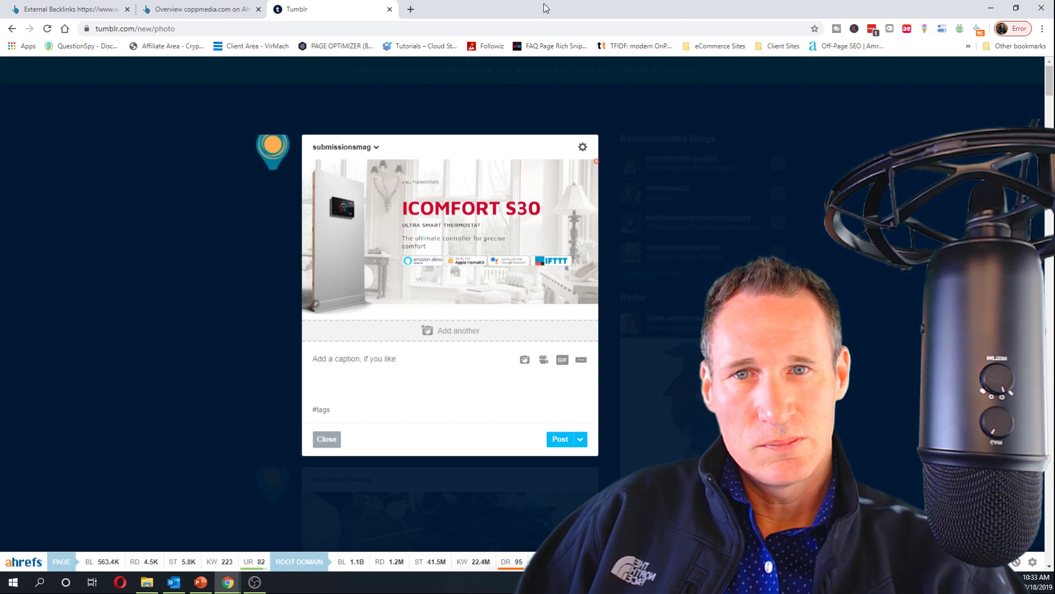
{"action": "left_click", "coordinate": [409, 10]}
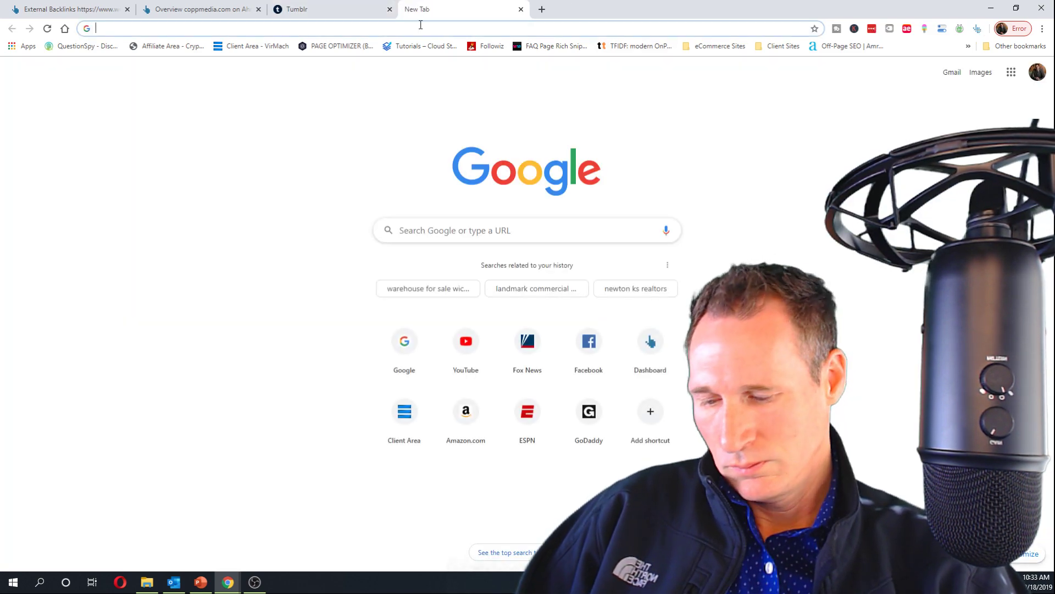
Visit comfortsystems.net, open the 2020 Thermostat Guide article, and select its first paragraph
{"action": "type", "text": "comfor"}
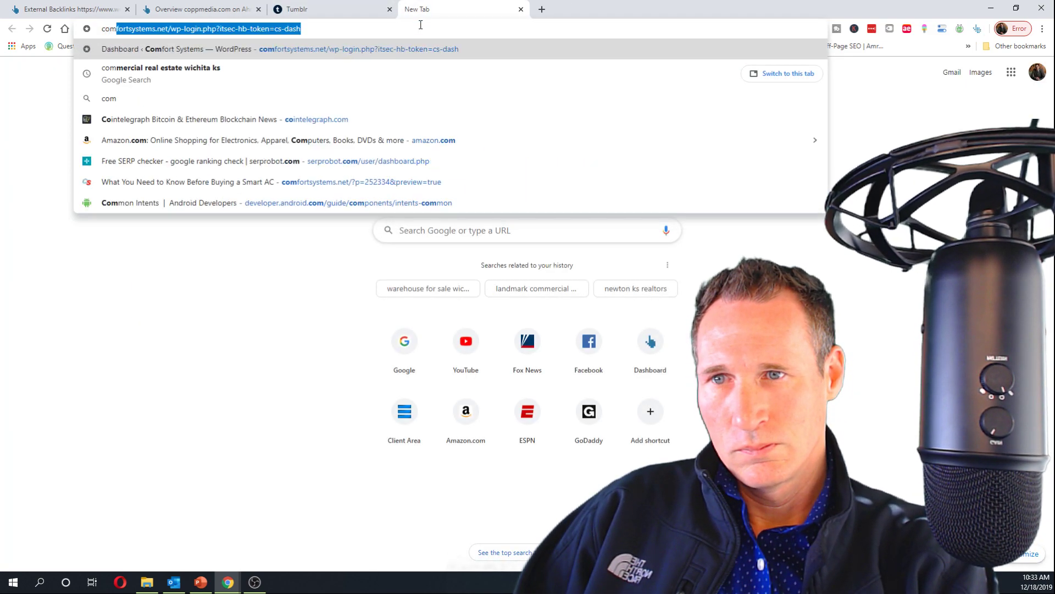
{"action": "type", "text": "t"}
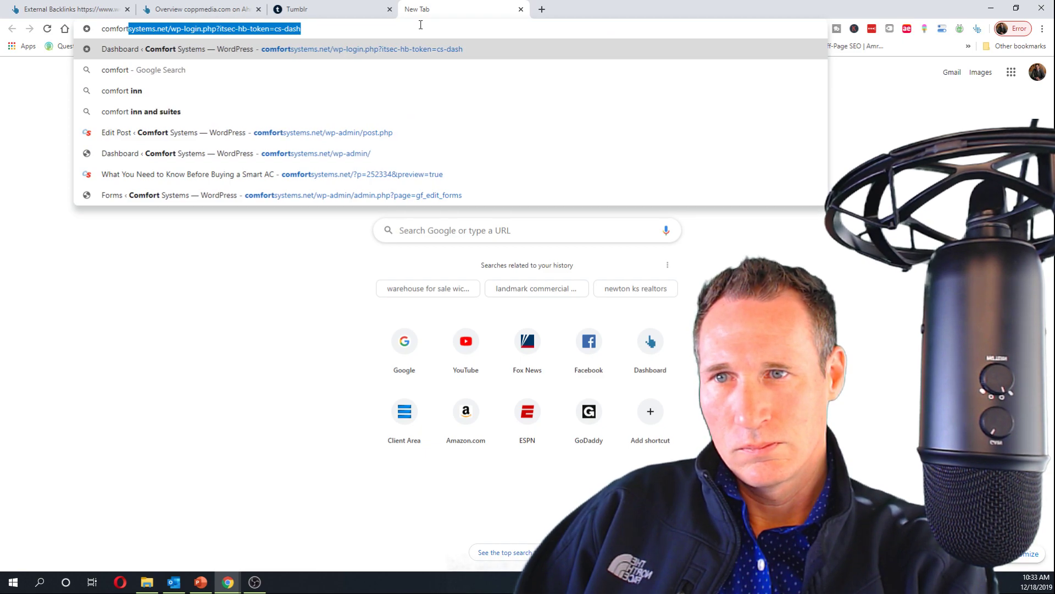
{"action": "type", "text": "systems.net"}
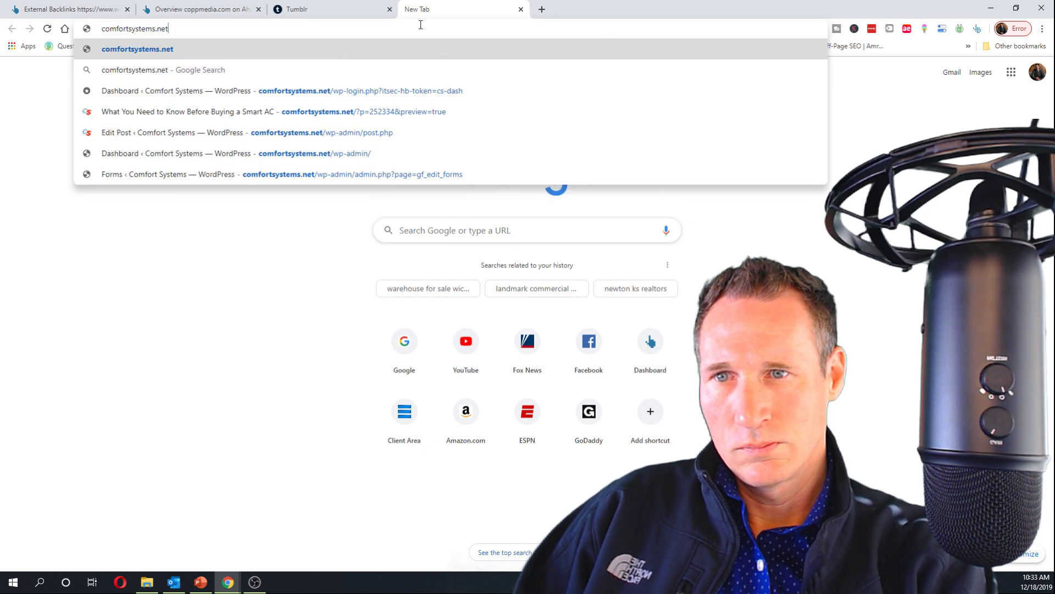
{"action": "key", "text": "Return"}
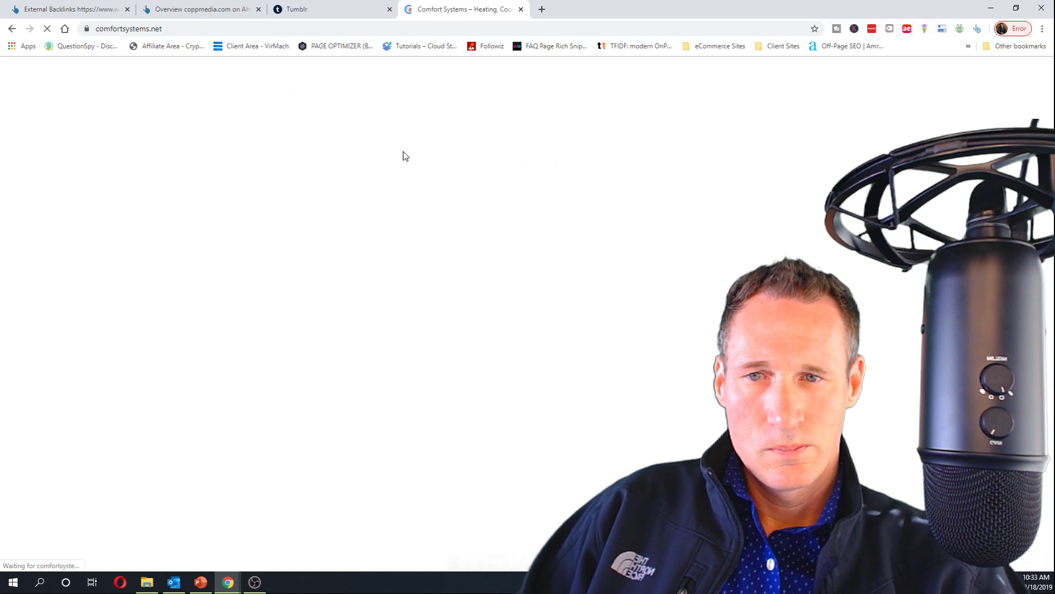
{"action": "scroll", "coordinate": [516, 246], "scroll_direction": "down", "scroll_amount": 8}
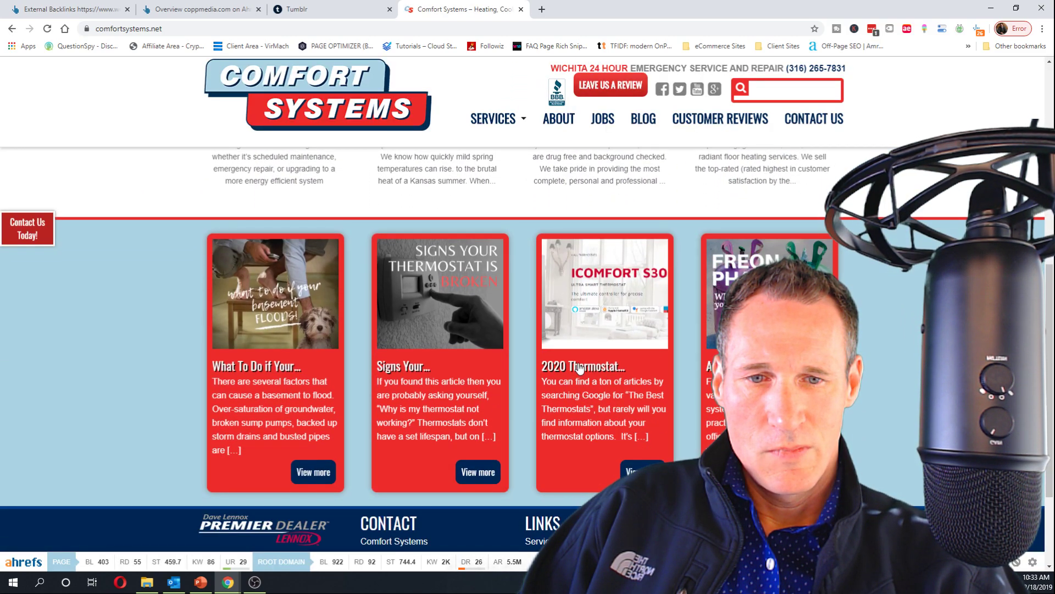
{"action": "left_click", "coordinate": [580, 367]}
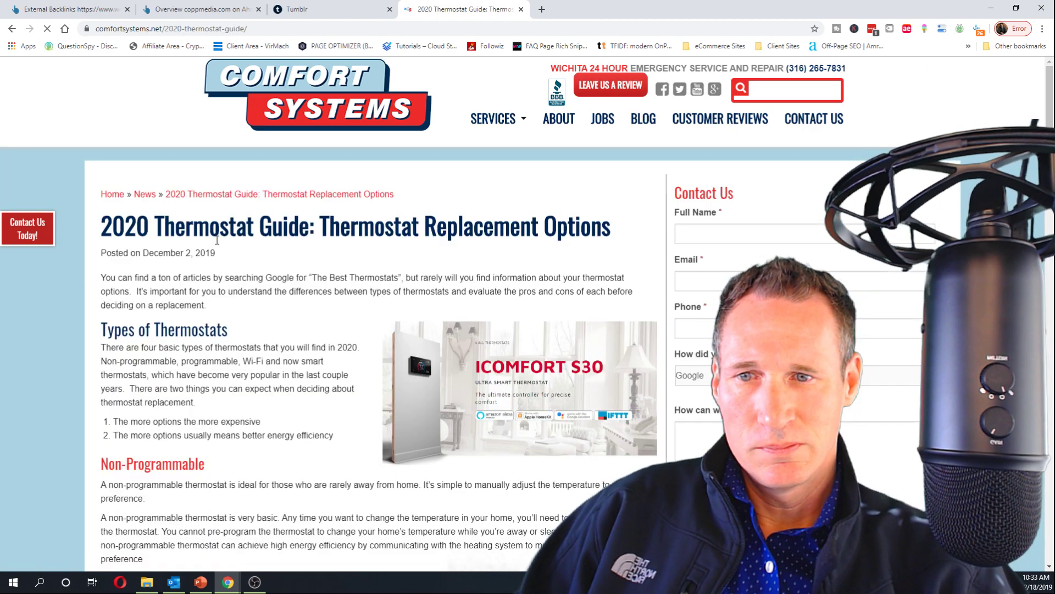
{"action": "scroll", "coordinate": [226, 245], "scroll_direction": "down", "scroll_amount": 2}
{"action": "left_click_drag", "start_coordinate": [103, 167], "coordinate": [238, 197]}
{"action": "key", "text": "ctrl+c"}
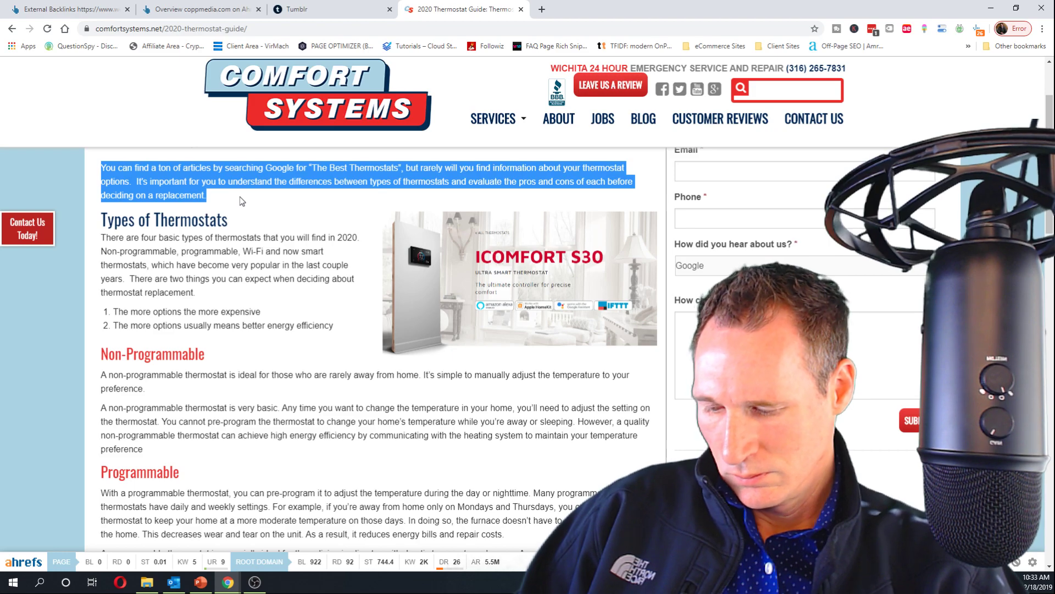
Paste the article's opening paragraph as the thermostat photo post's caption
{"action": "left_click", "coordinate": [308, 13]}
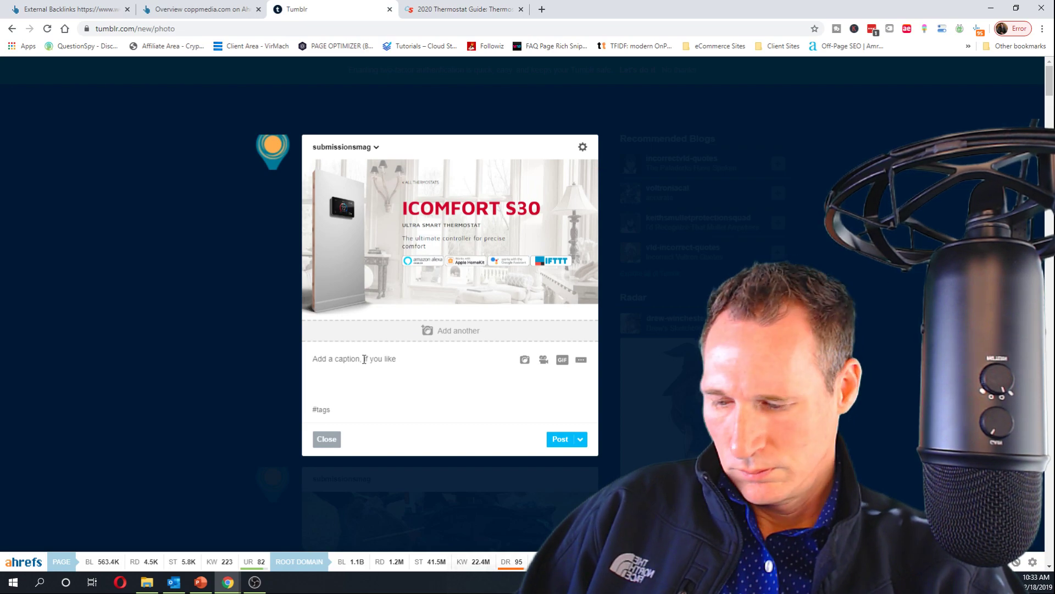
{"action": "key", "text": "ctrl+v"}
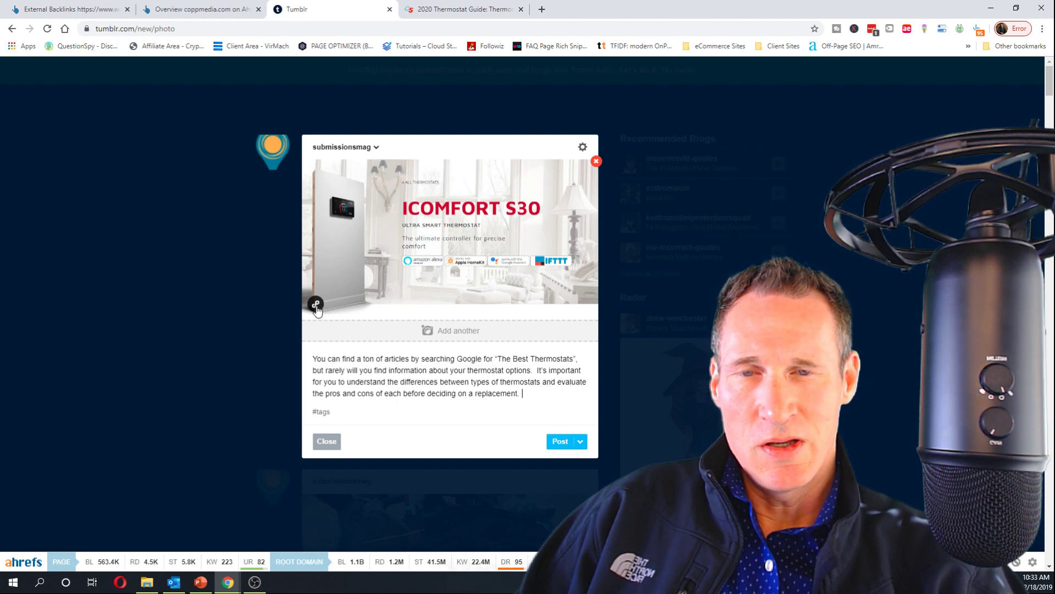
{"action": "left_click", "coordinate": [316, 305]}
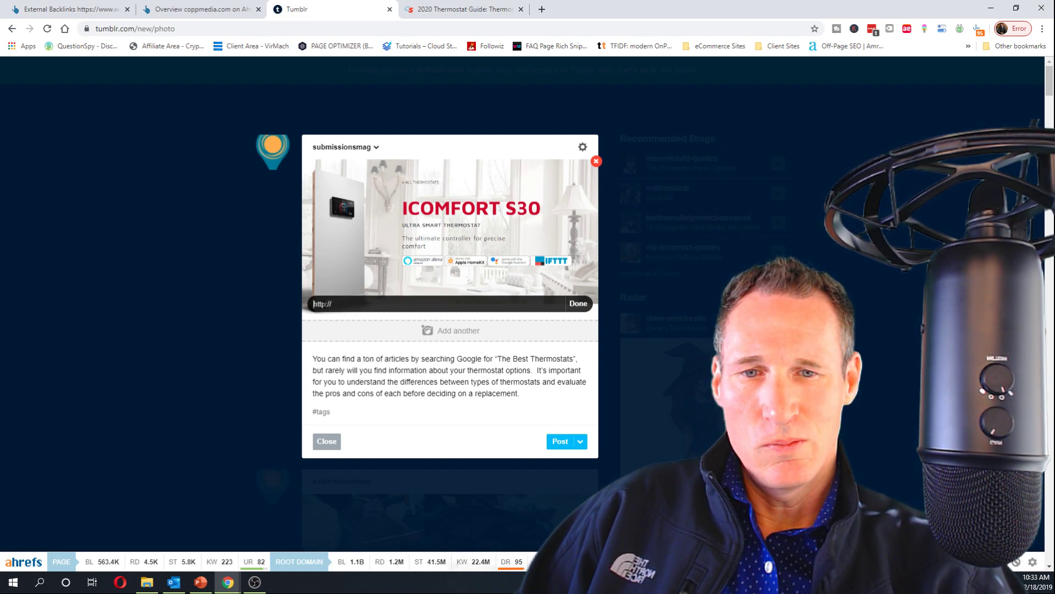
{"action": "left_click", "coordinate": [429, 14]}
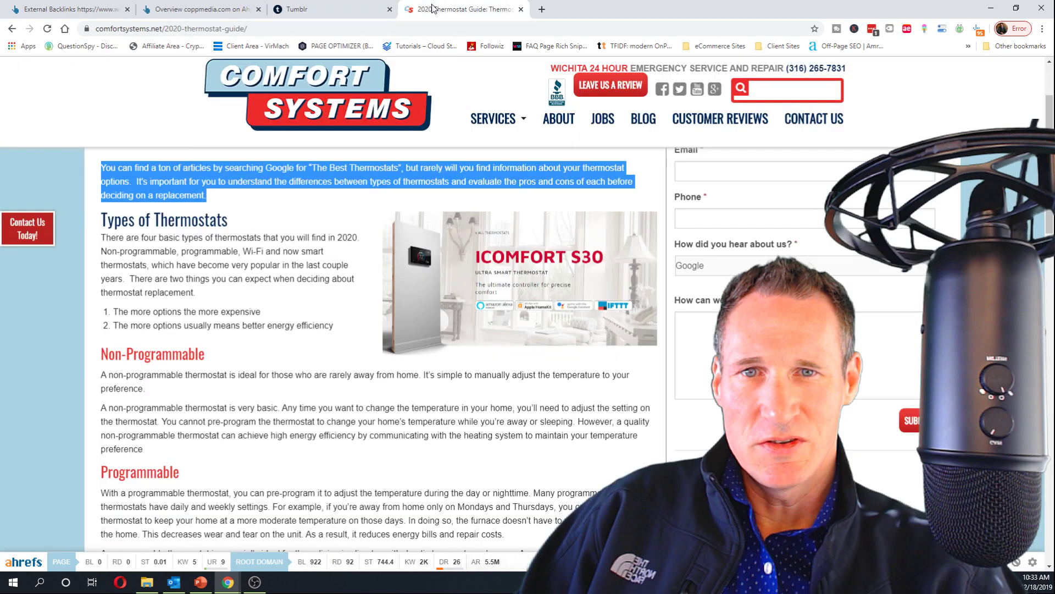
{"action": "left_click", "coordinate": [264, 31]}
{"action": "triple_click", "coordinate": [267, 30]}
{"action": "key", "text": "ctrl+c"}
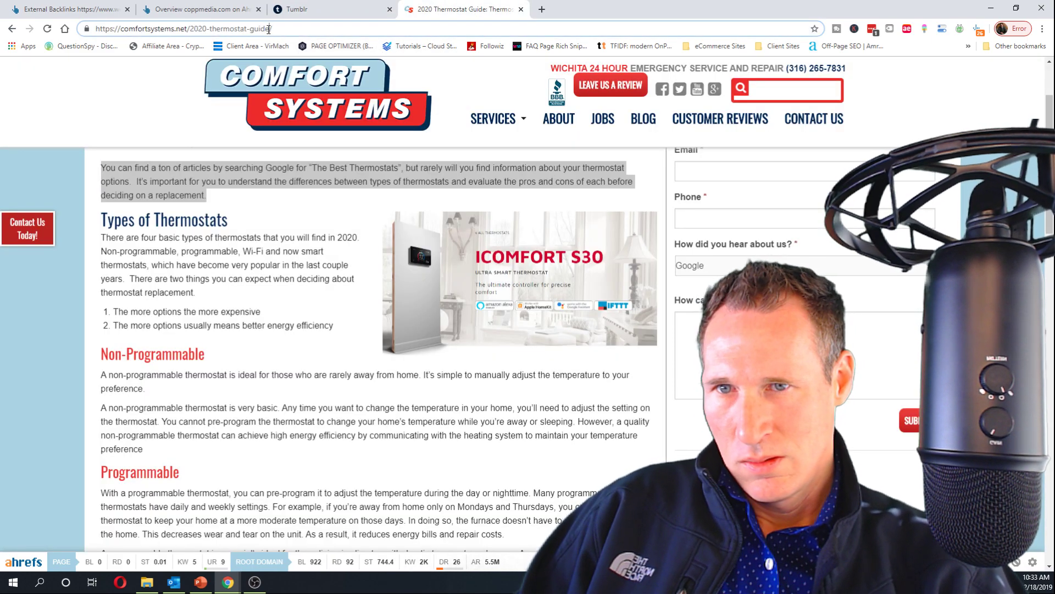
{"action": "left_click", "coordinate": [292, 15]}
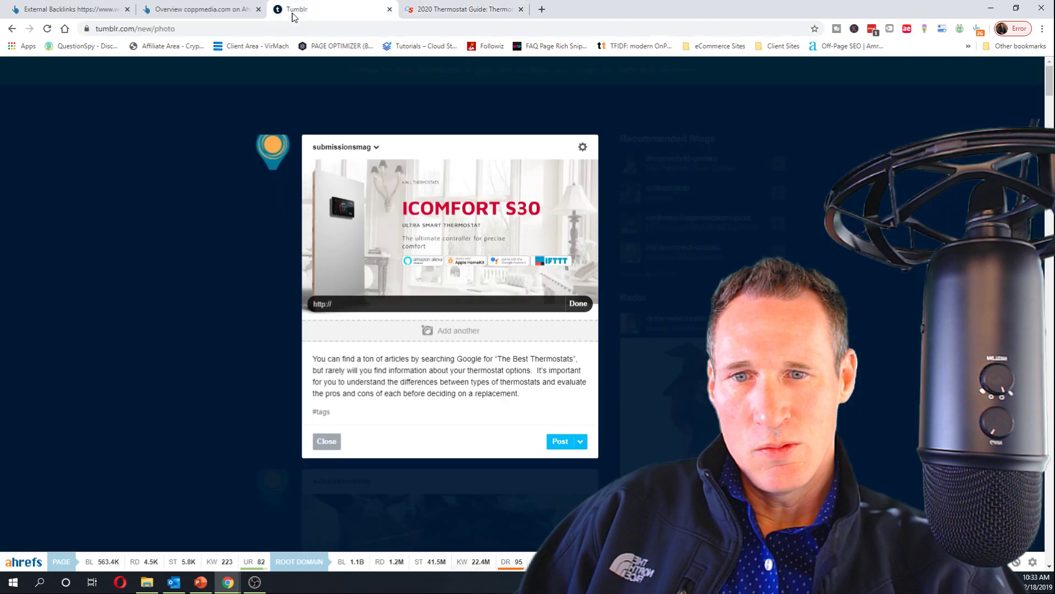
{"action": "left_click", "coordinate": [387, 298]}
{"action": "key", "text": "ctrl+v"}
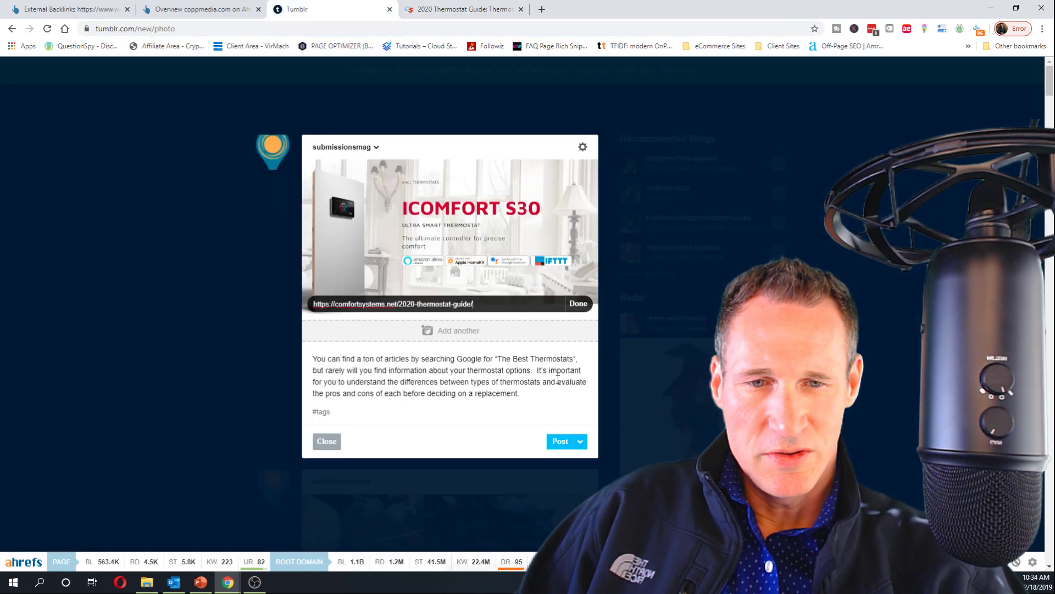
{"action": "left_click", "coordinate": [580, 304]}
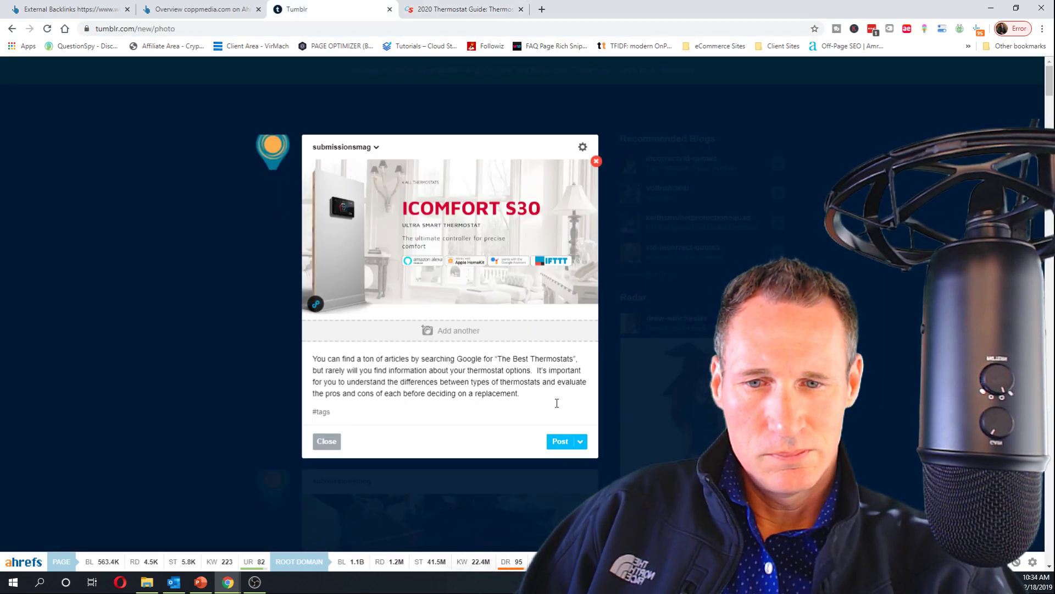
{"action": "left_click", "coordinate": [559, 443]}
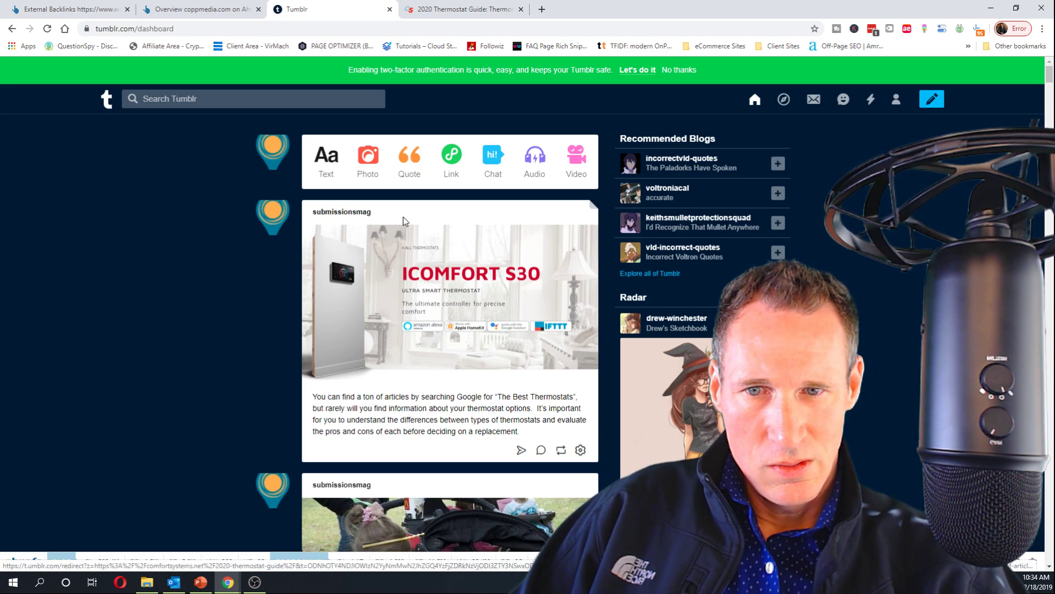
Open the Florida Services blog in a new tab and scroll its posts, playing the Angler Kayak Review video
{"action": "left_click", "coordinate": [419, 219]}
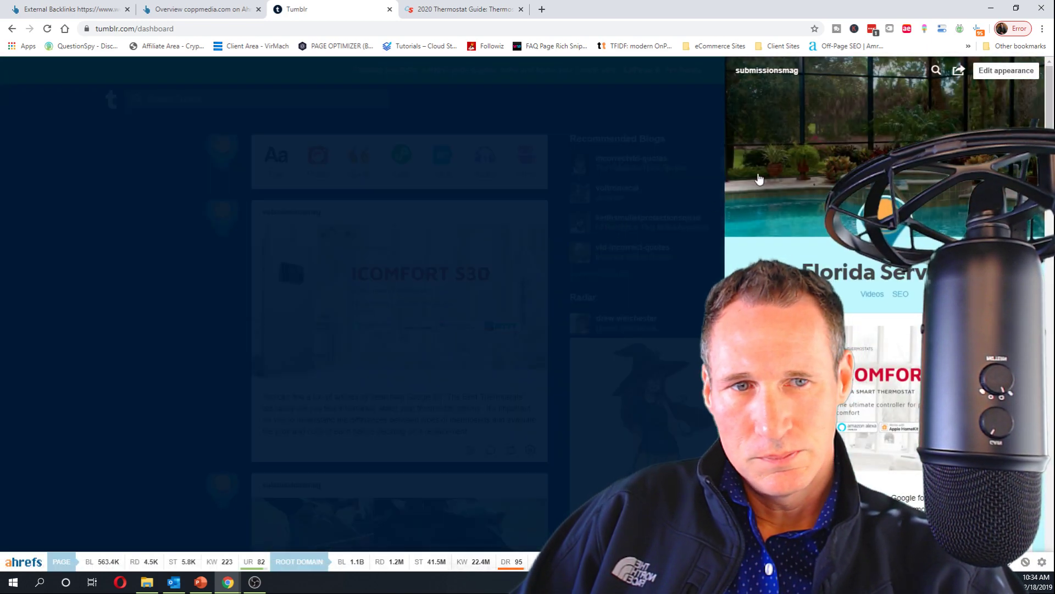
{"action": "left_click", "coordinate": [770, 70]}
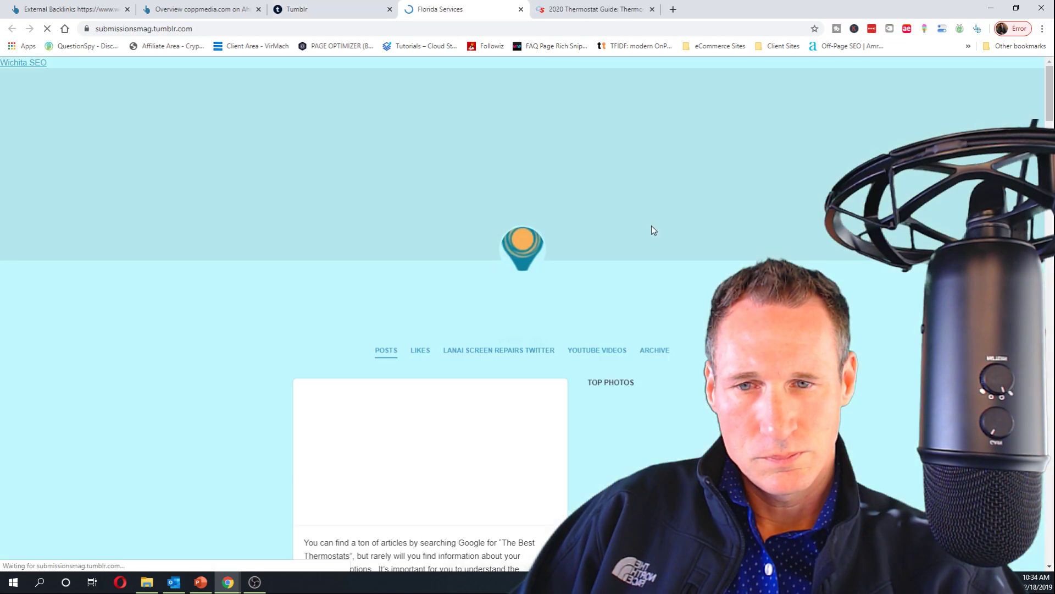
{"action": "scroll", "coordinate": [596, 247], "scroll_direction": "down", "scroll_amount": 4}
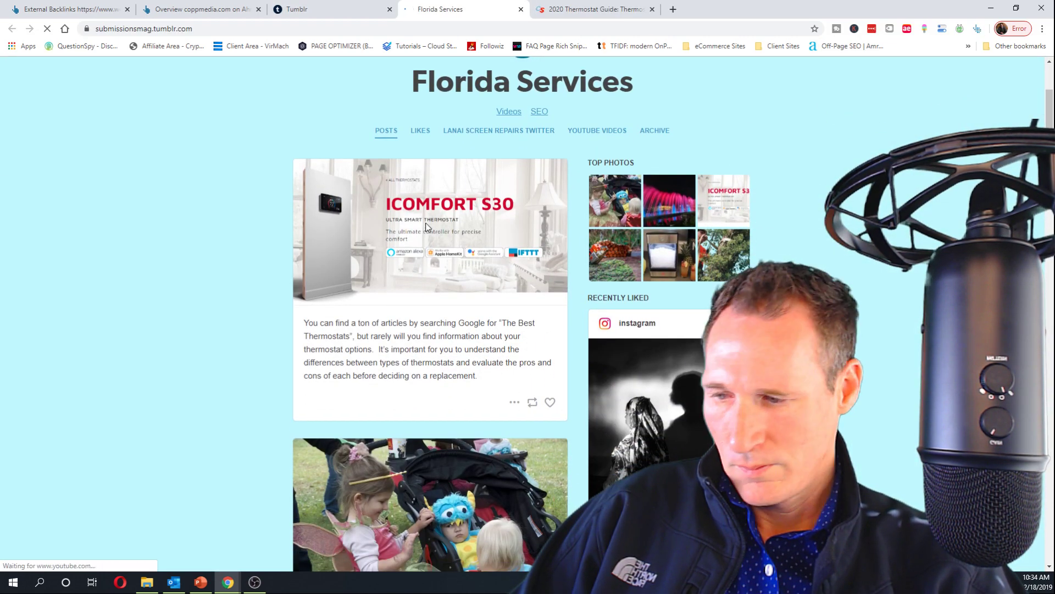
{"action": "scroll", "coordinate": [277, 375], "scroll_direction": "down", "scroll_amount": 1}
{"action": "scroll", "coordinate": [277, 368], "scroll_direction": "down", "scroll_amount": 15}
{"action": "left_click", "coordinate": [323, 329]}
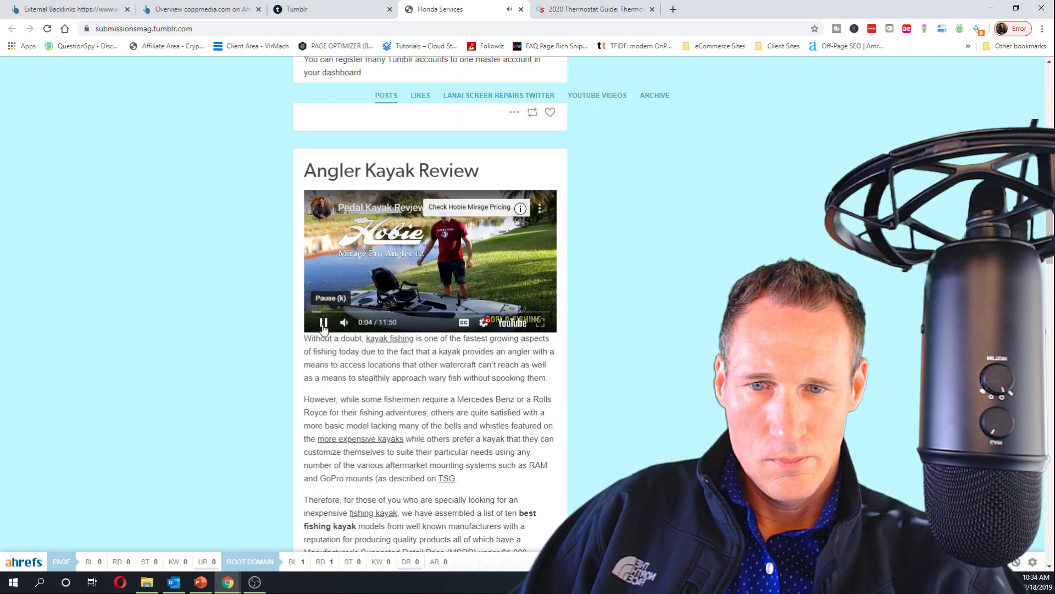
{"action": "scroll", "coordinate": [278, 269], "scroll_direction": "up", "scroll_amount": 10}
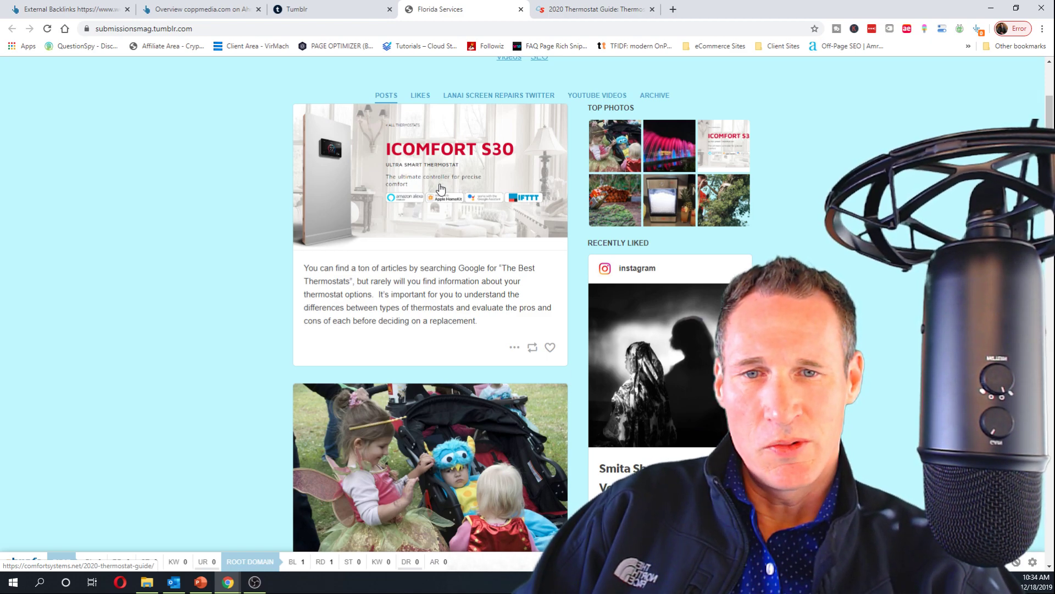
{"action": "right_click", "coordinate": [441, 189]}
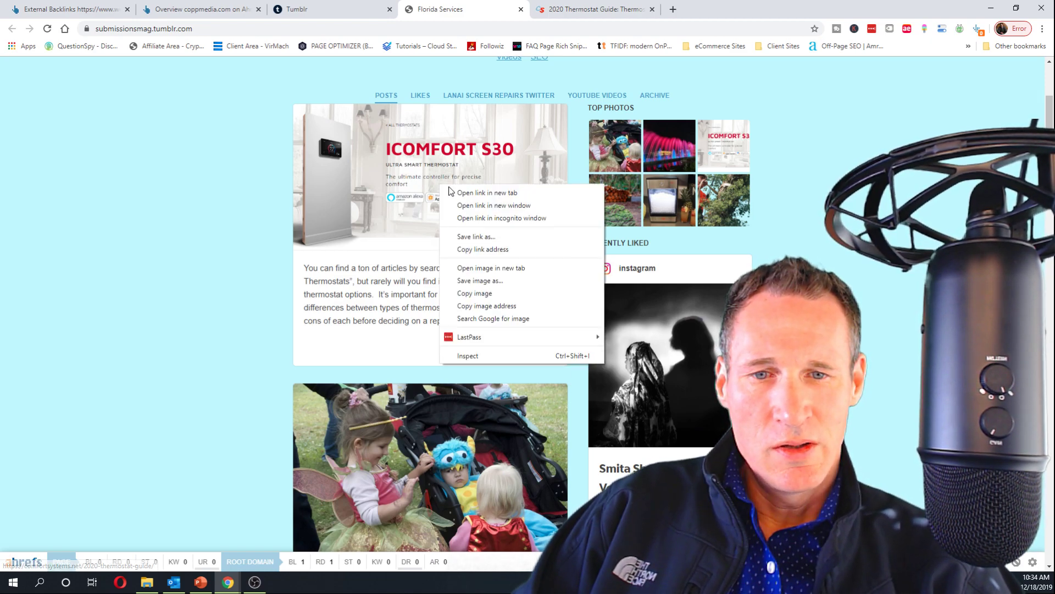
{"action": "left_click", "coordinate": [500, 357]}
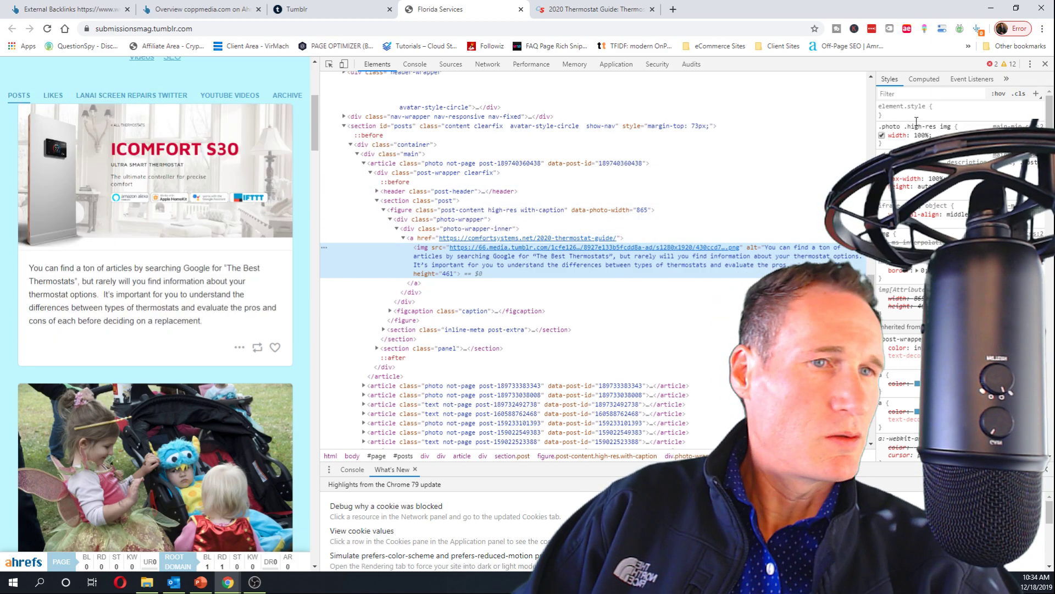
{"action": "left_click", "coordinate": [1046, 65]}
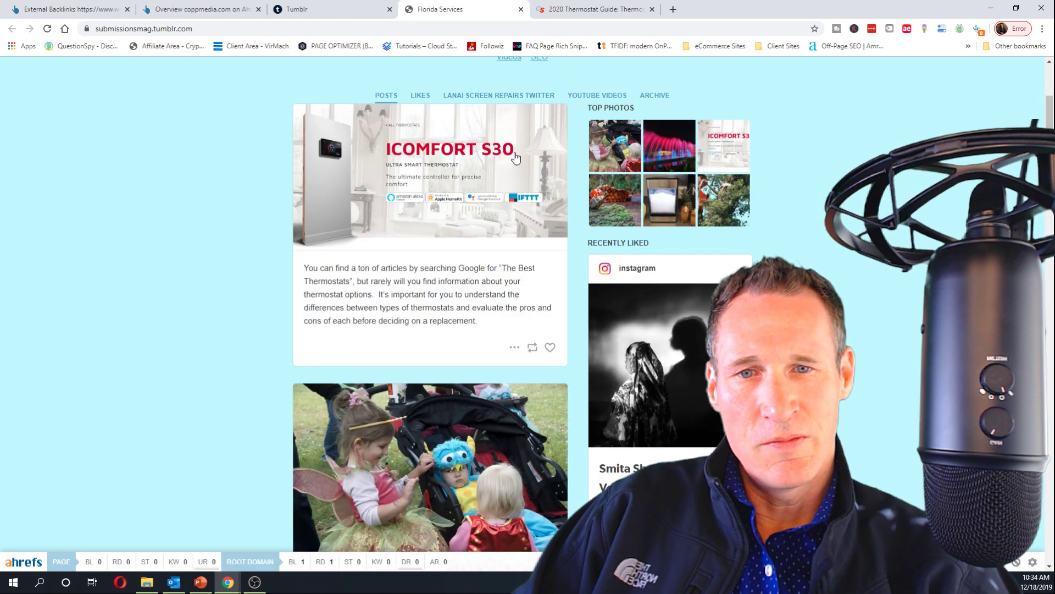
{"action": "scroll", "coordinate": [725, 204], "scroll_direction": "up", "scroll_amount": 5}
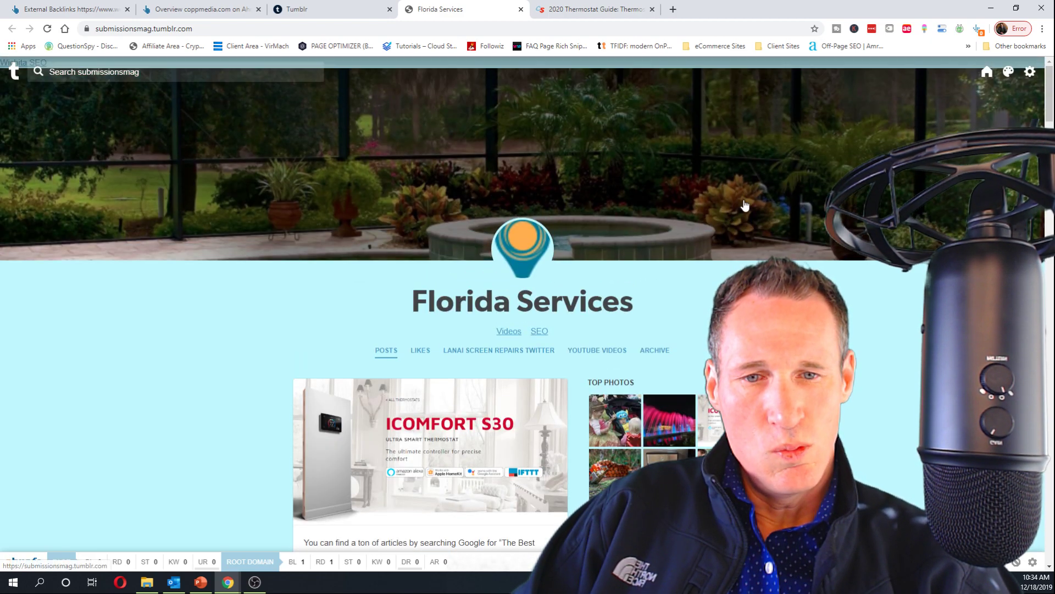
{"action": "scroll", "coordinate": [545, 230], "scroll_direction": "down", "scroll_amount": 2}
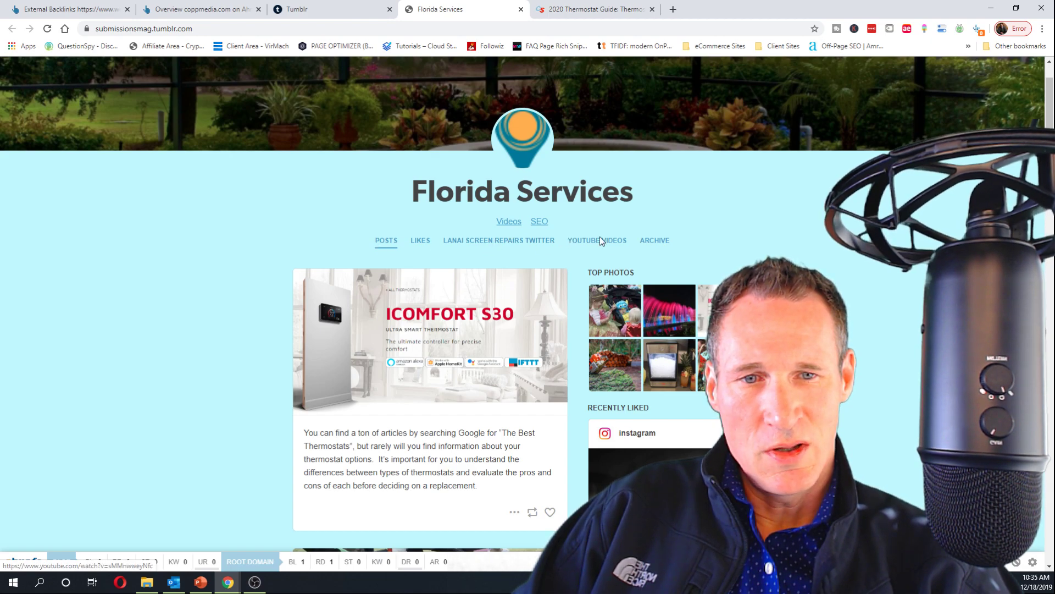
{"action": "scroll", "coordinate": [306, 223], "scroll_direction": "up", "scroll_amount": 2}
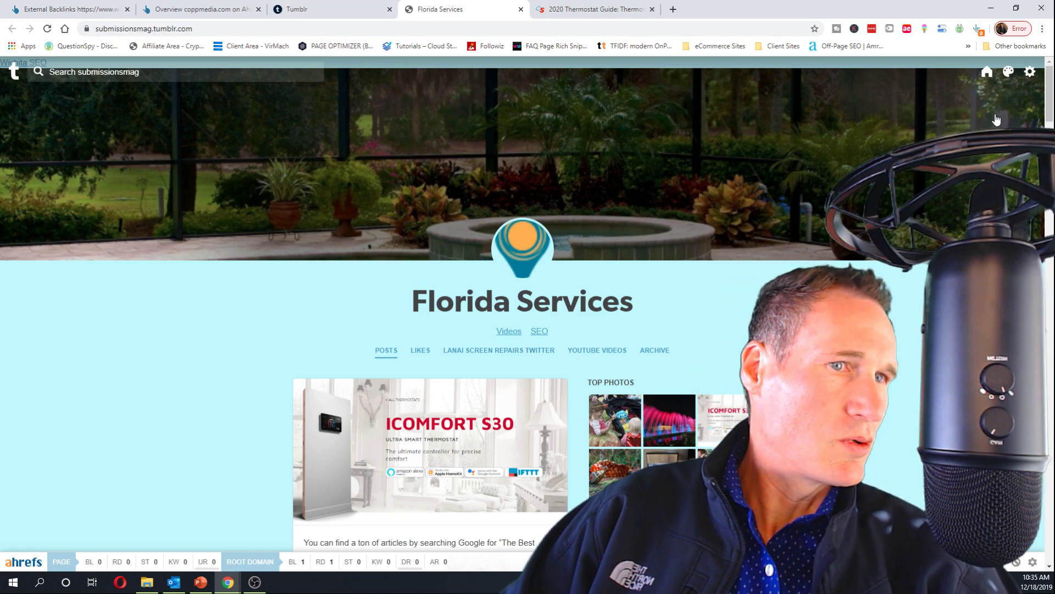
{"action": "left_click", "coordinate": [1030, 72]}
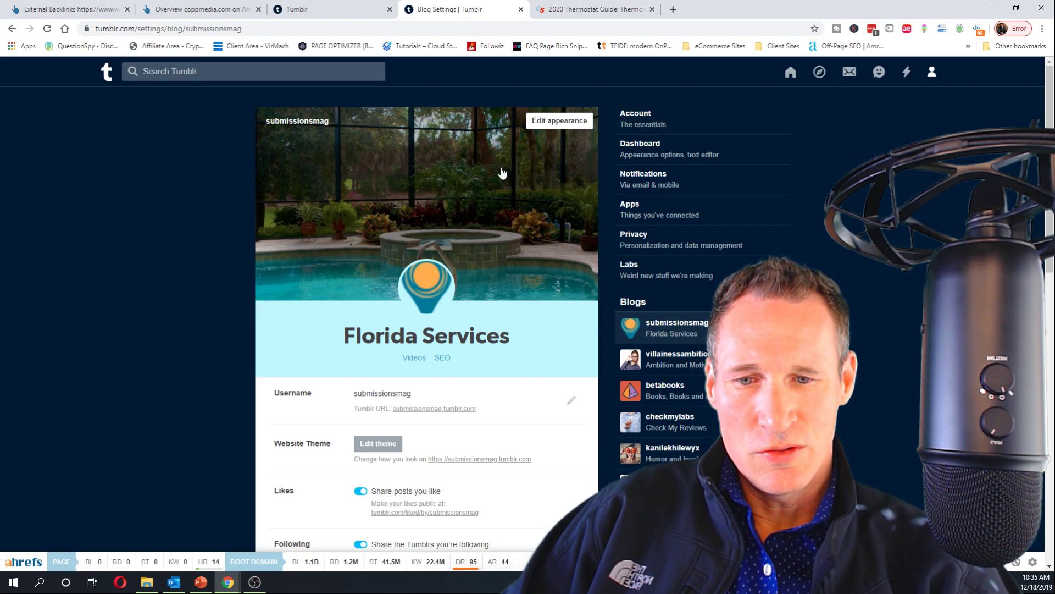
Open the Florida Services theme editor, select the Description HTML, then return to the dashboard
{"action": "left_click", "coordinate": [379, 445]}
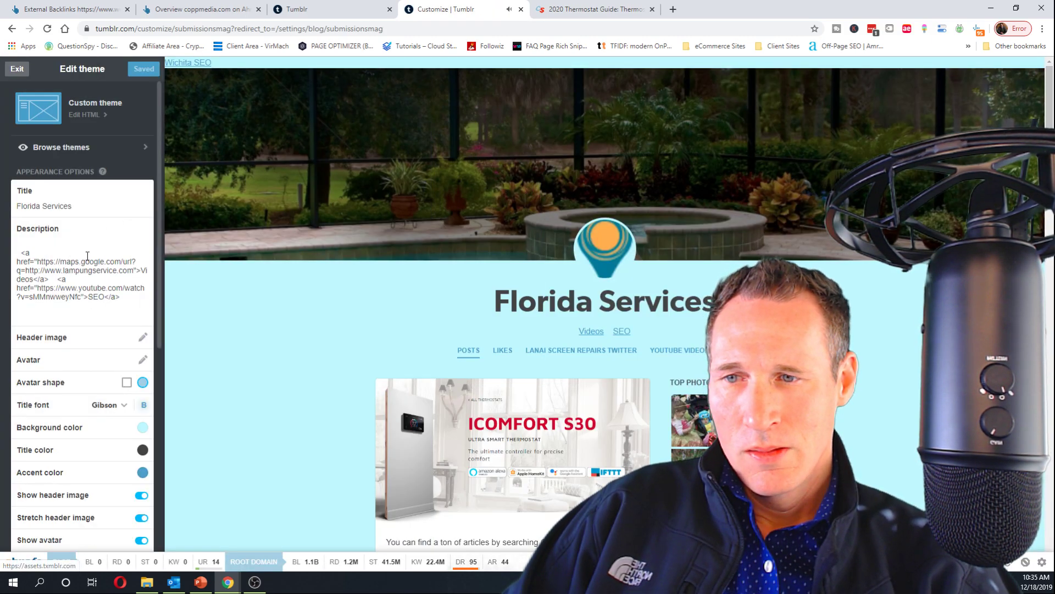
{"action": "scroll", "coordinate": [472, 308], "scroll_direction": "down", "scroll_amount": 15}
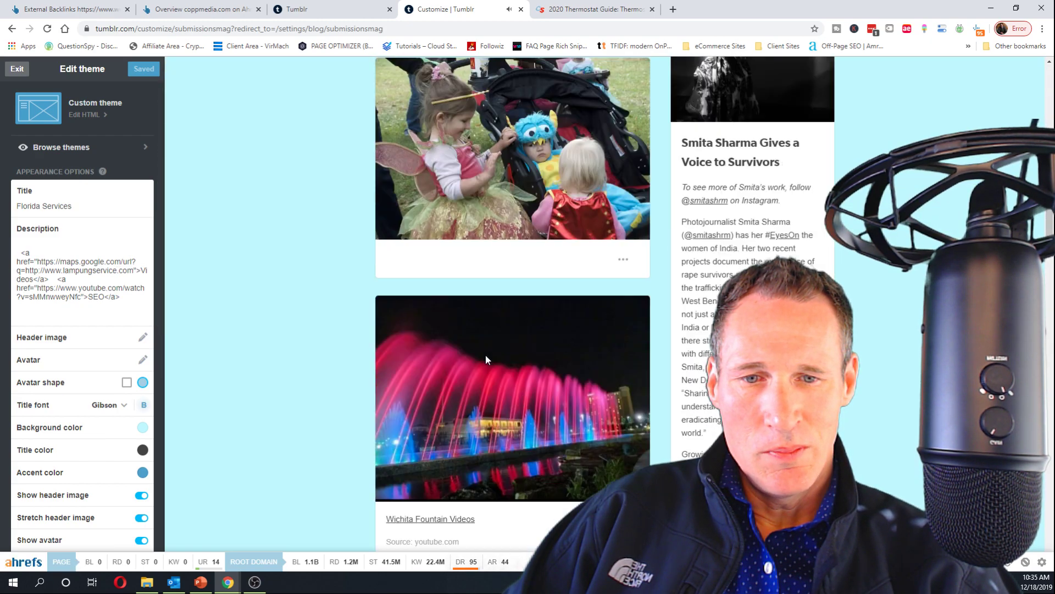
{"action": "scroll", "coordinate": [481, 355], "scroll_direction": "down", "scroll_amount": 4}
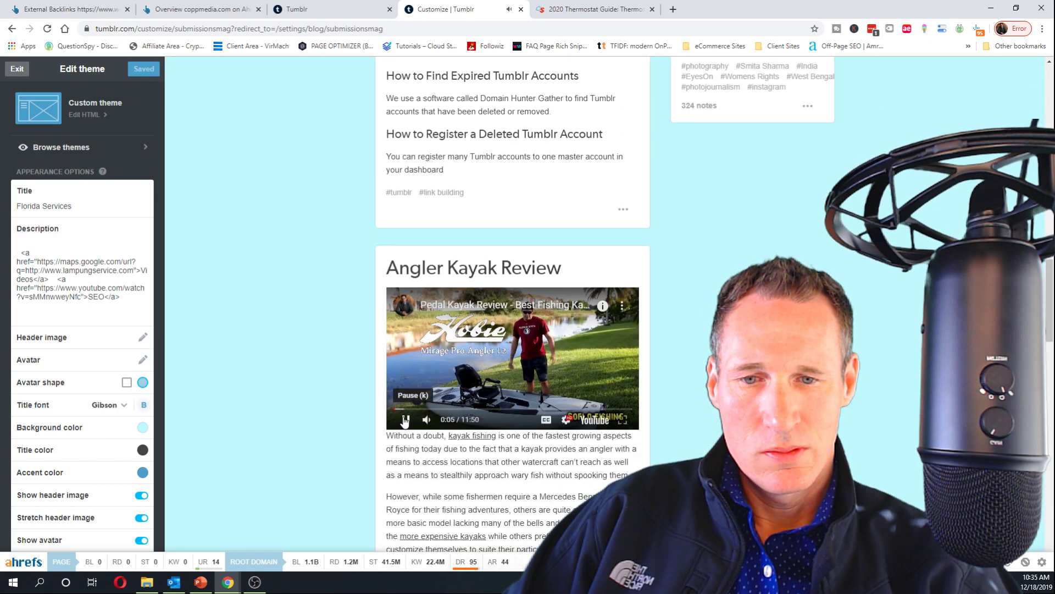
{"action": "scroll", "coordinate": [276, 263], "scroll_direction": "up", "scroll_amount": 4}
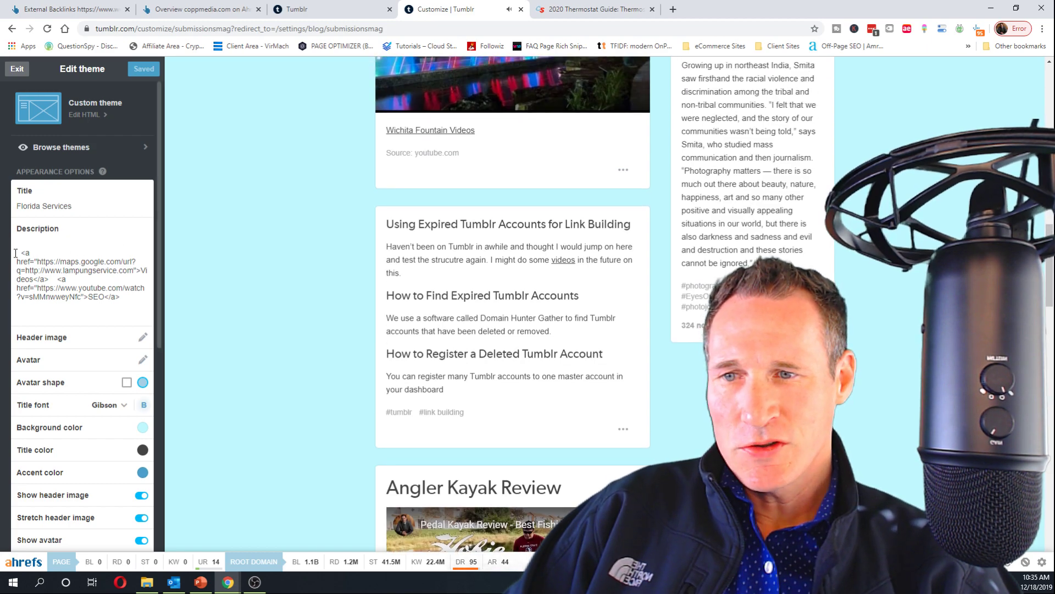
{"action": "left_click_drag", "start_coordinate": [23, 253], "coordinate": [140, 300]}
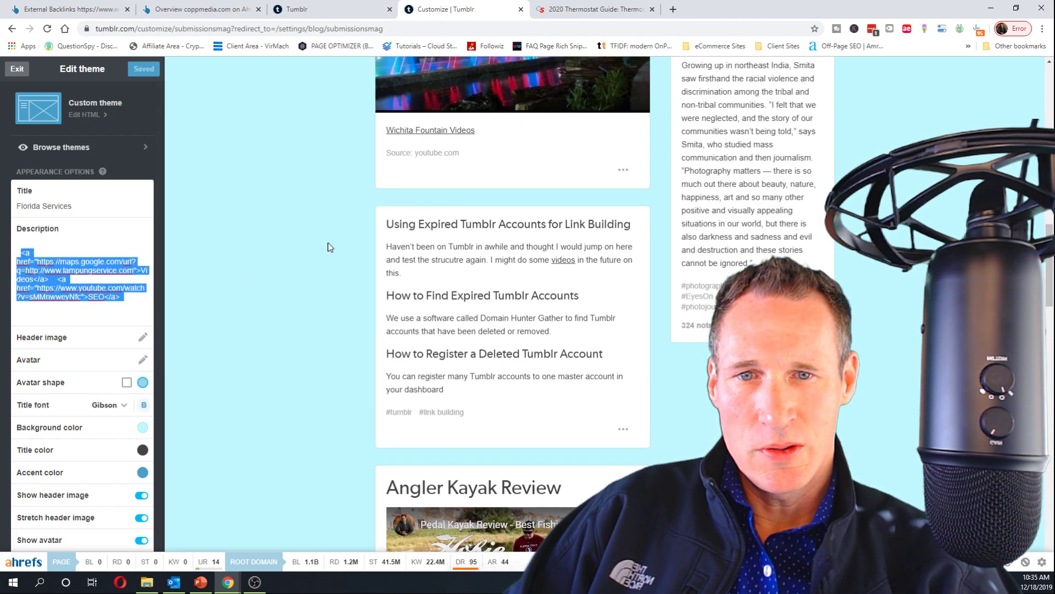
{"action": "left_click", "coordinate": [335, 9]}
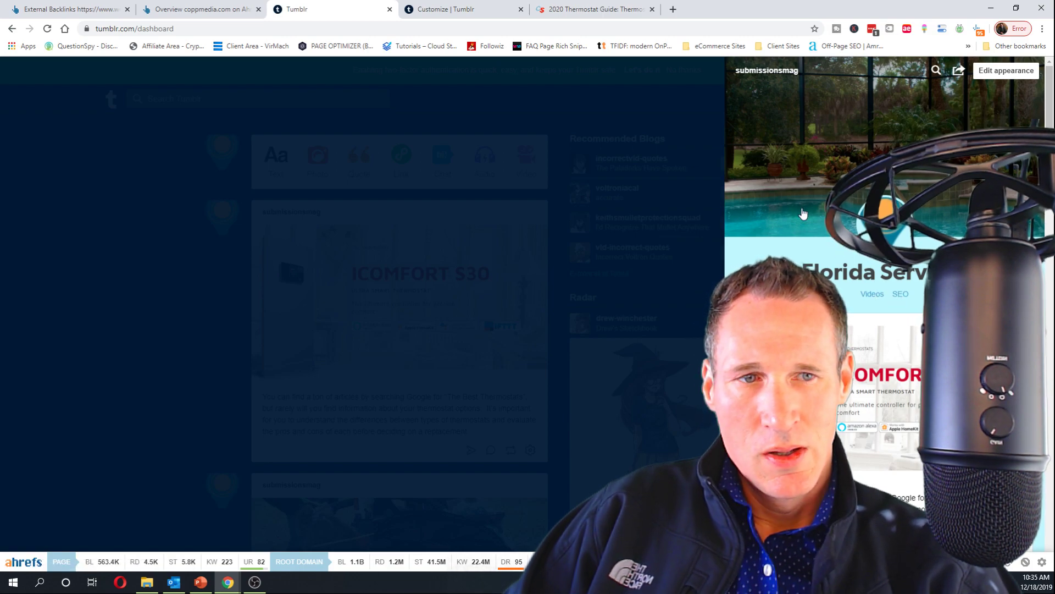
Open Florida Services in another tab, then return to Customize and open Edit HTML
{"action": "left_click", "coordinate": [780, 71]}
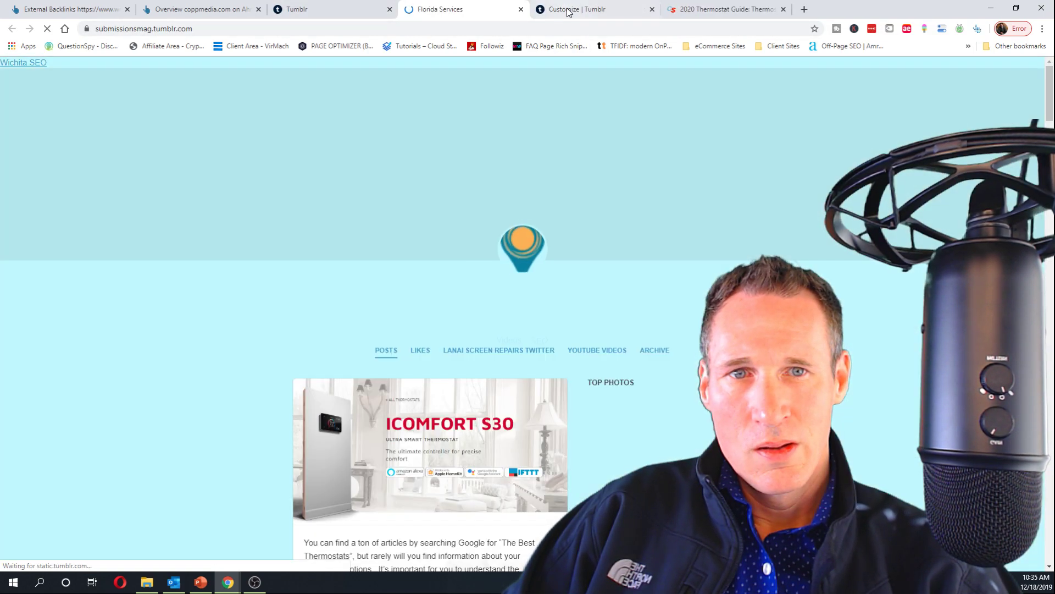
{"action": "left_click", "coordinate": [569, 10]}
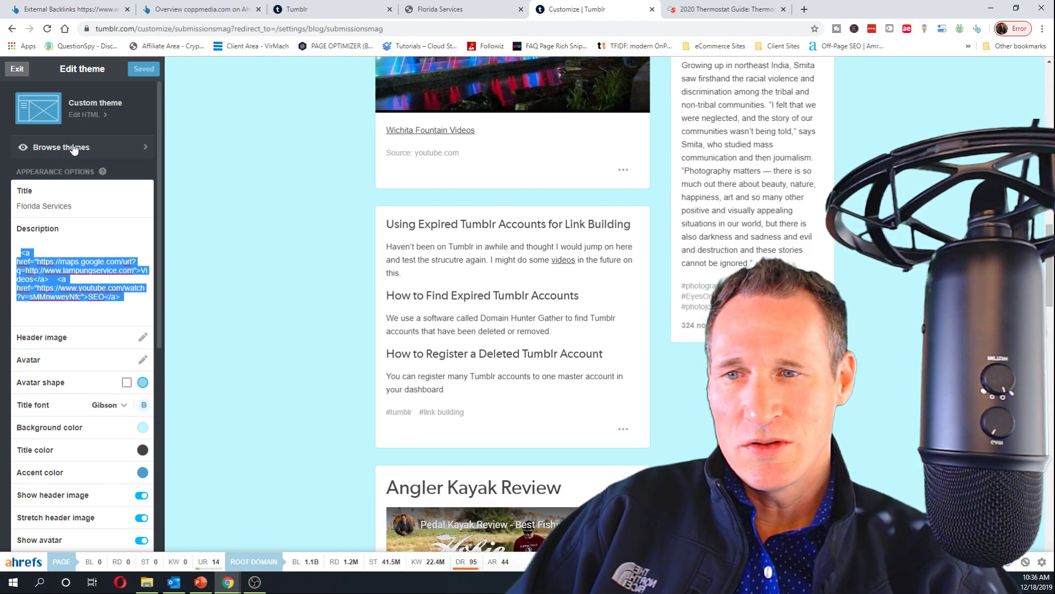
{"action": "left_click", "coordinate": [83, 115]}
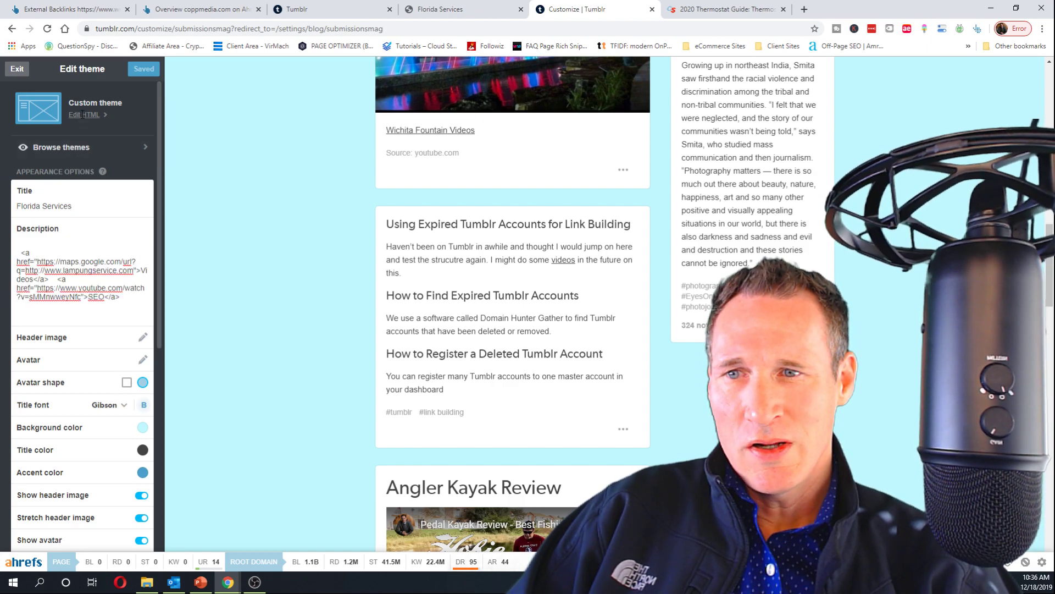
Scroll through the theme HTML and highlight the Wichita SEO link line near the top
{"action": "scroll", "coordinate": [281, 198], "scroll_direction": "down", "scroll_amount": 4}
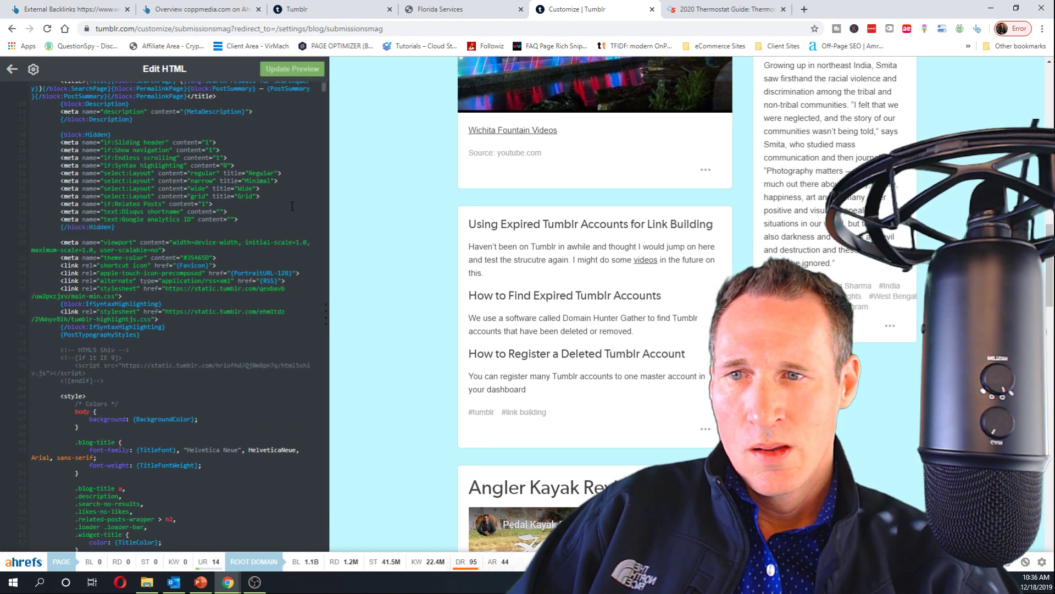
{"action": "scroll", "coordinate": [295, 205], "scroll_direction": "down", "scroll_amount": 15}
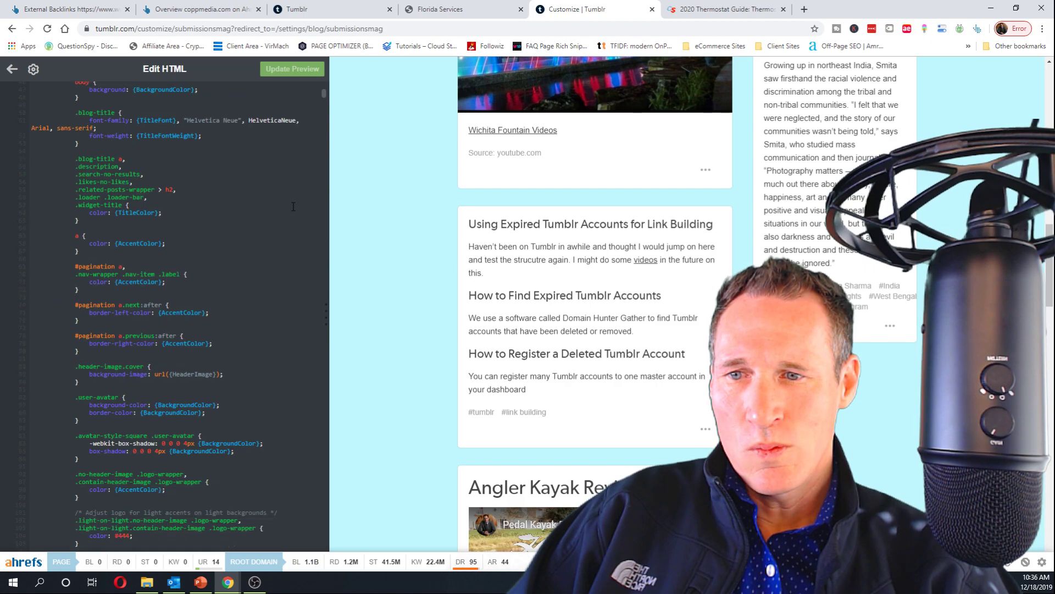
{"action": "scroll", "coordinate": [296, 205], "scroll_direction": "down", "scroll_amount": 8}
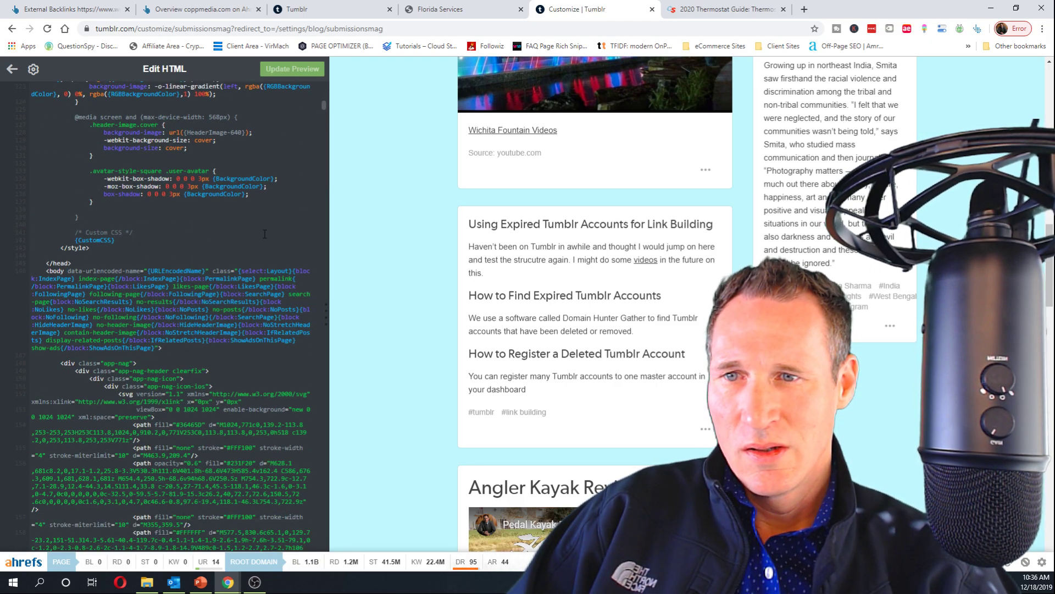
{"action": "scroll", "coordinate": [265, 234], "scroll_direction": "up", "scroll_amount": 3}
{"action": "scroll", "coordinate": [268, 234], "scroll_direction": "up", "scroll_amount": 18}
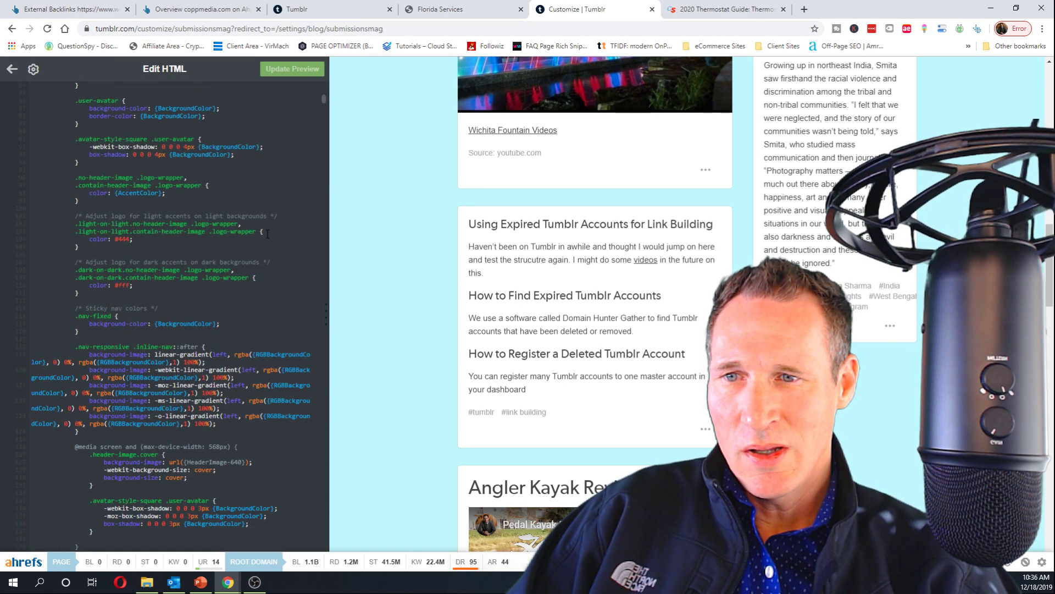
{"action": "scroll", "coordinate": [267, 234], "scroll_direction": "up", "scroll_amount": 2}
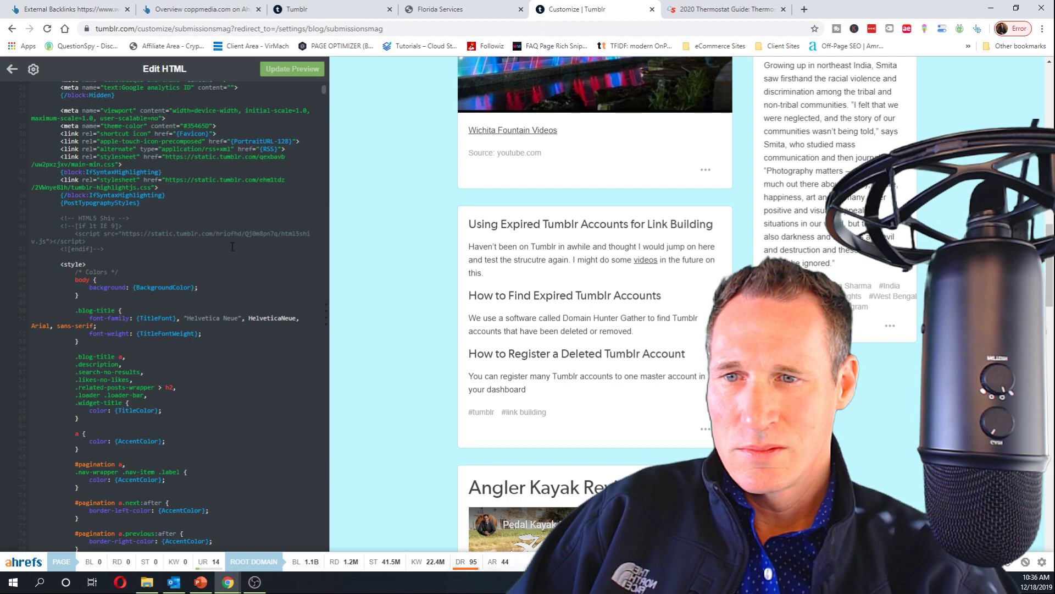
{"action": "scroll", "coordinate": [239, 245], "scroll_direction": "up", "scroll_amount": 6}
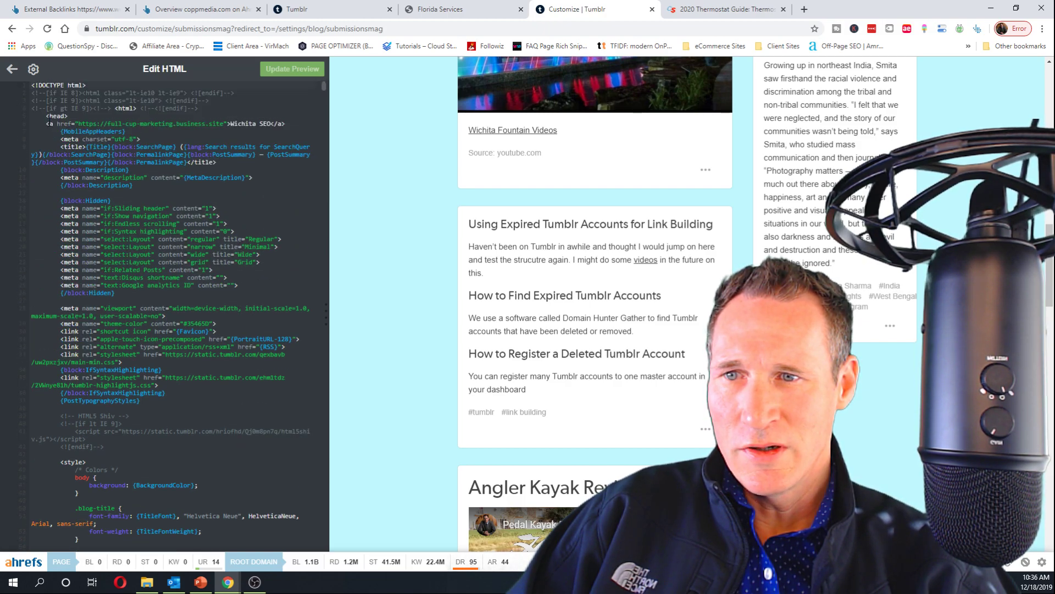
{"action": "left_click_drag", "start_coordinate": [44, 124], "coordinate": [293, 123]}
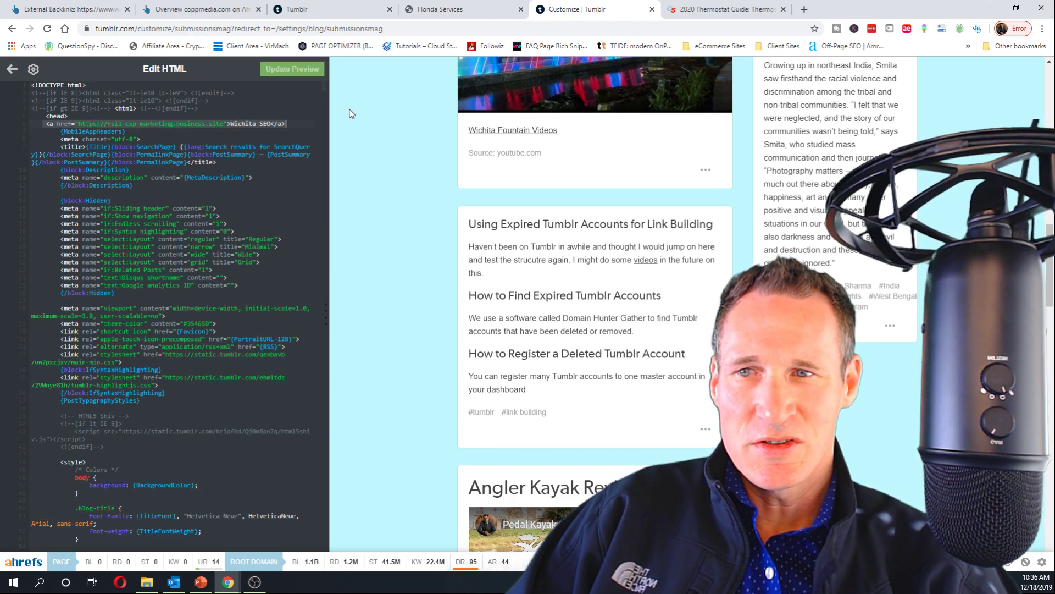
Review the rest of the theme code, then switch to the Florida Services blog tab
{"action": "scroll", "coordinate": [176, 205], "scroll_direction": "down", "scroll_amount": 20}
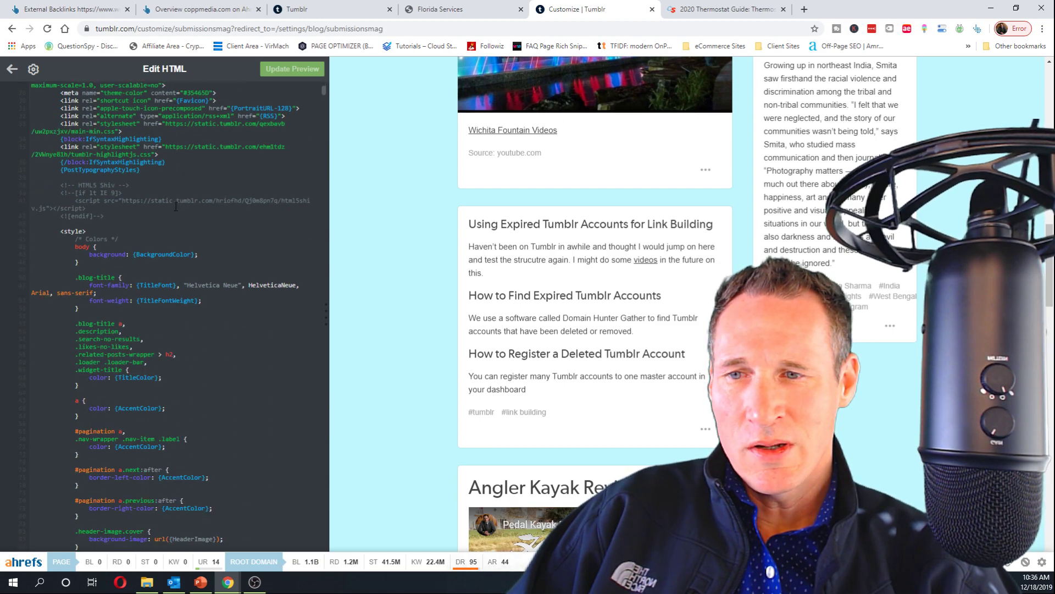
{"action": "scroll", "coordinate": [181, 197], "scroll_direction": "down", "scroll_amount": 20}
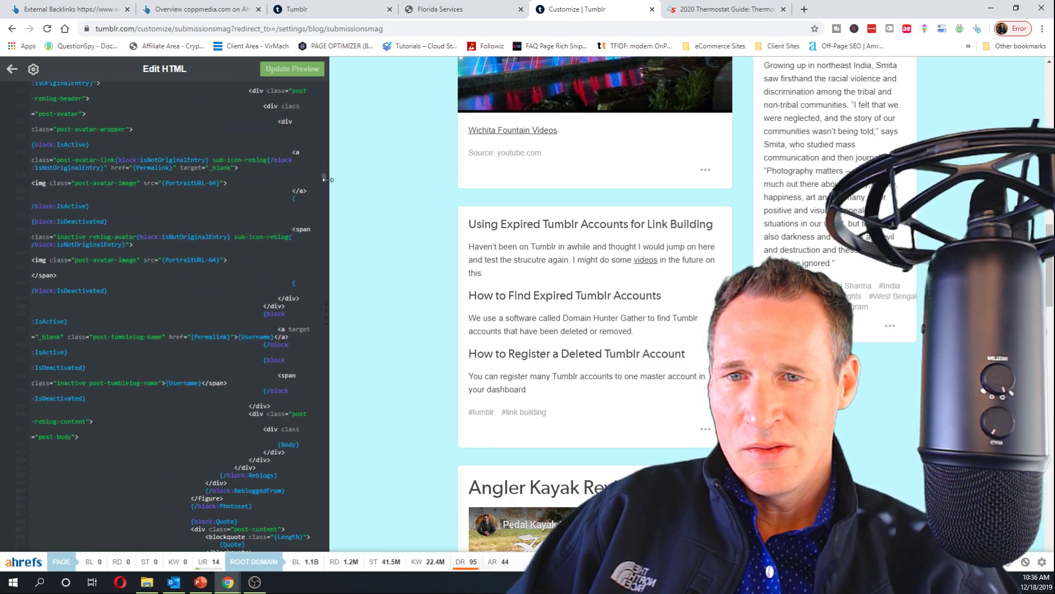
{"action": "left_click_drag", "start_coordinate": [323, 181], "coordinate": [324, 419]}
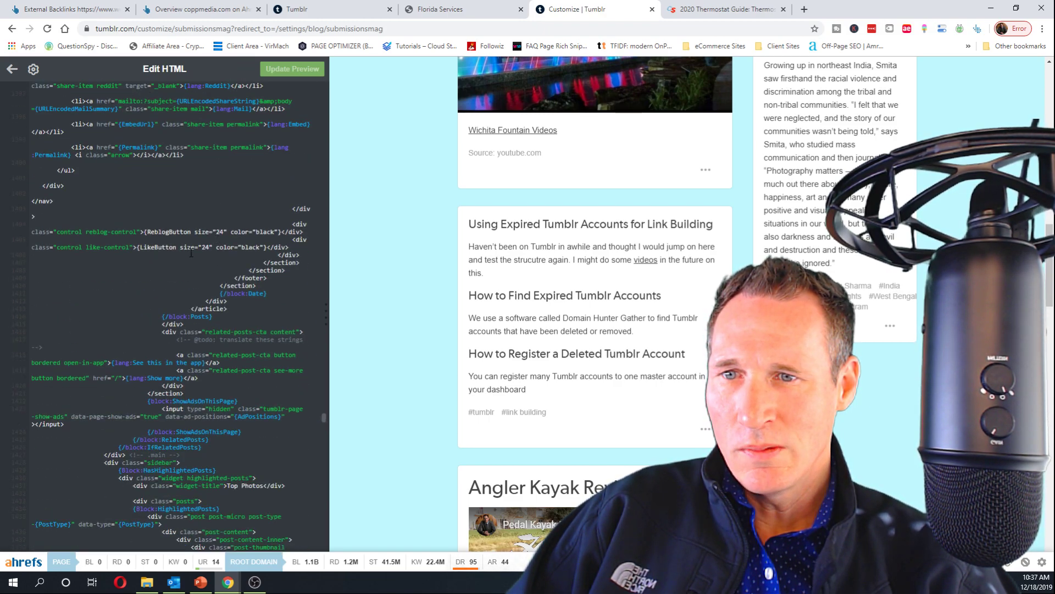
{"action": "scroll", "coordinate": [178, 224], "scroll_direction": "down", "scroll_amount": 1}
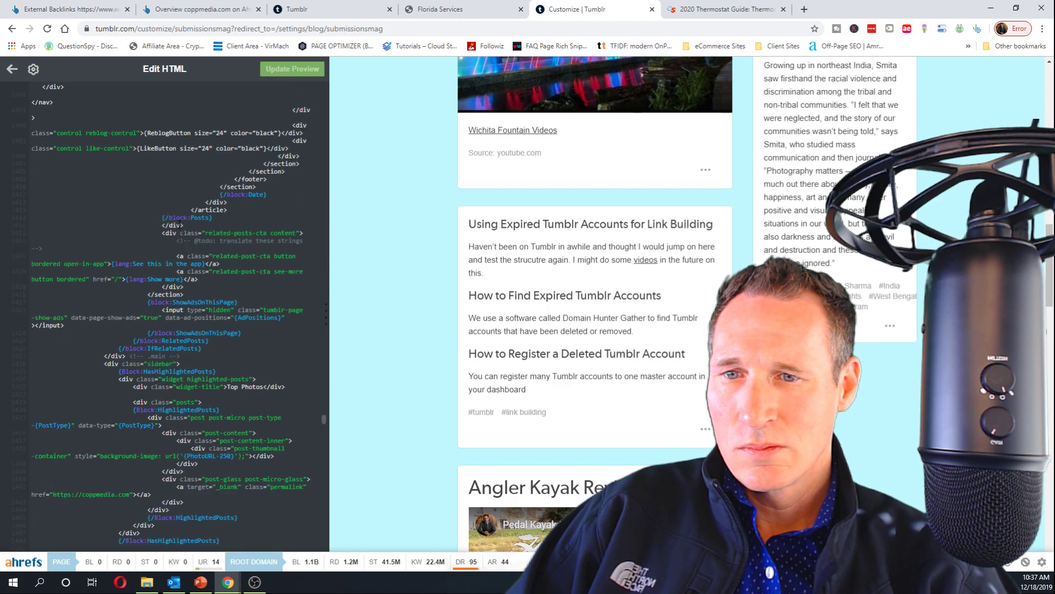
{"action": "scroll", "coordinate": [189, 222], "scroll_direction": "down", "scroll_amount": 3}
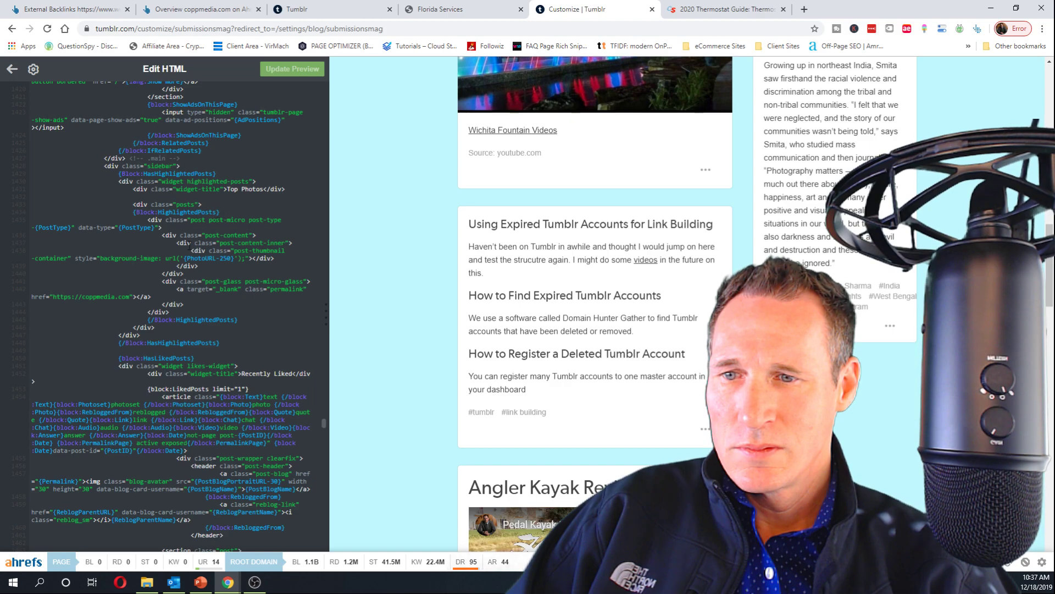
{"action": "scroll", "coordinate": [187, 242], "scroll_direction": "down", "scroll_amount": 1}
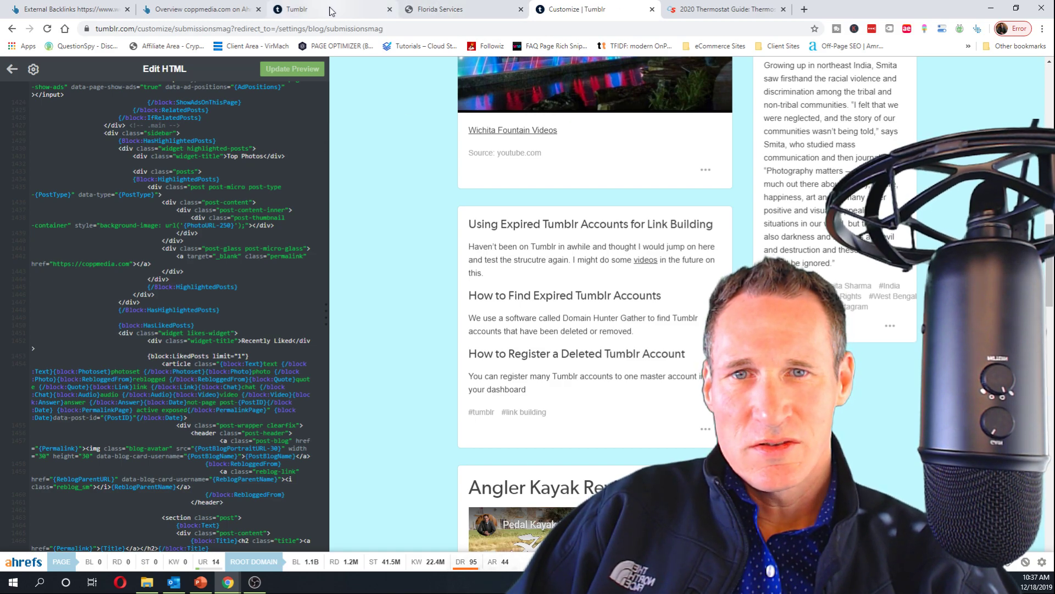
{"action": "left_click", "coordinate": [429, 10]}
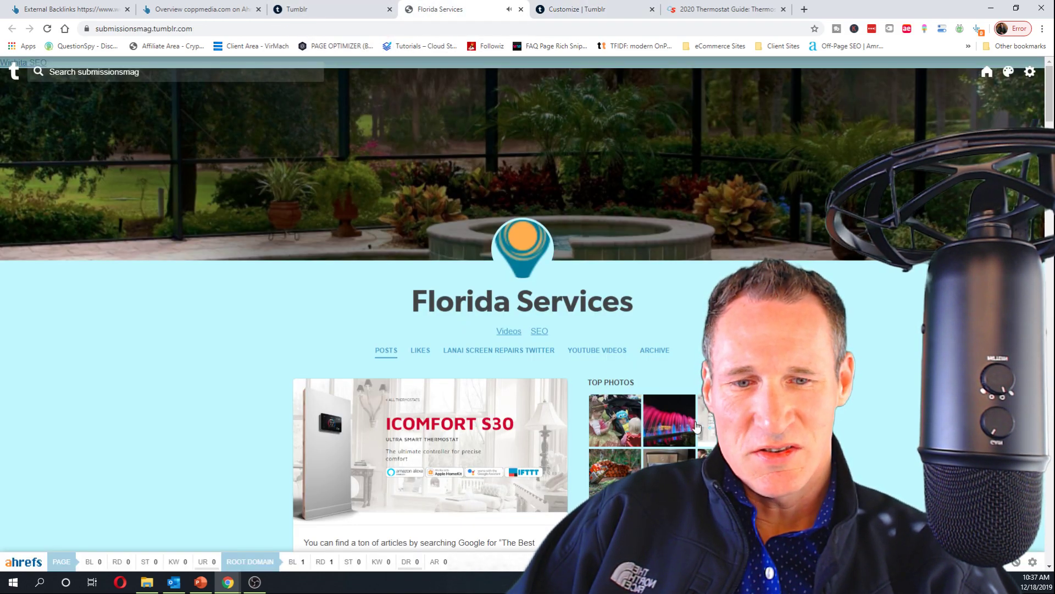
Scroll down and back up the Florida Services posts, then return to the Customize tab
{"action": "scroll", "coordinate": [355, 370], "scroll_direction": "down", "scroll_amount": 15}
{"action": "scroll", "coordinate": [355, 370], "scroll_direction": "down", "scroll_amount": 8}
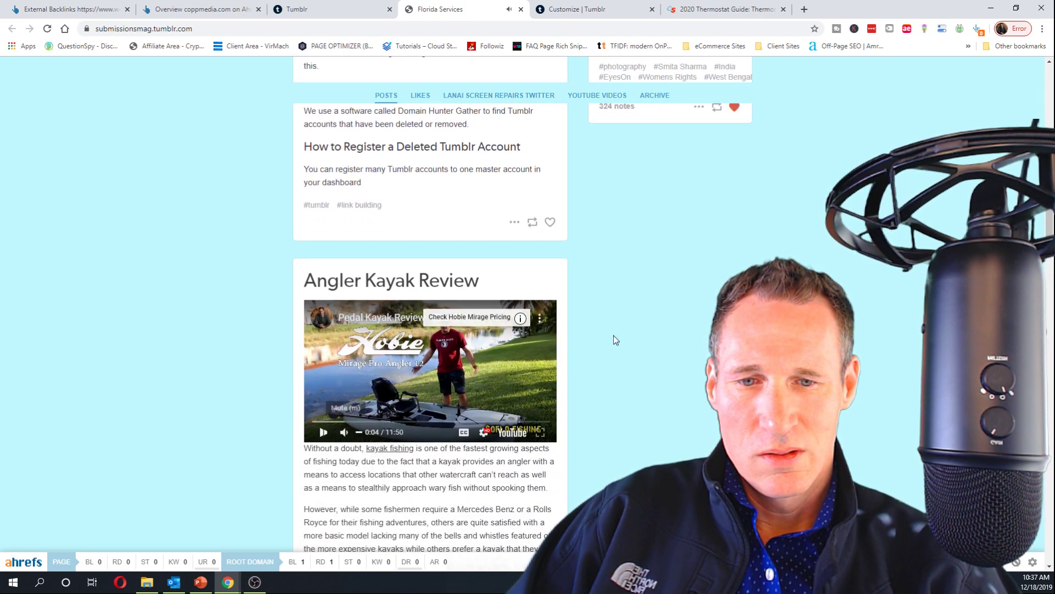
{"action": "scroll", "coordinate": [323, 435], "scroll_direction": "up", "scroll_amount": 15}
{"action": "scroll", "coordinate": [746, 216], "scroll_direction": "up", "scroll_amount": 5}
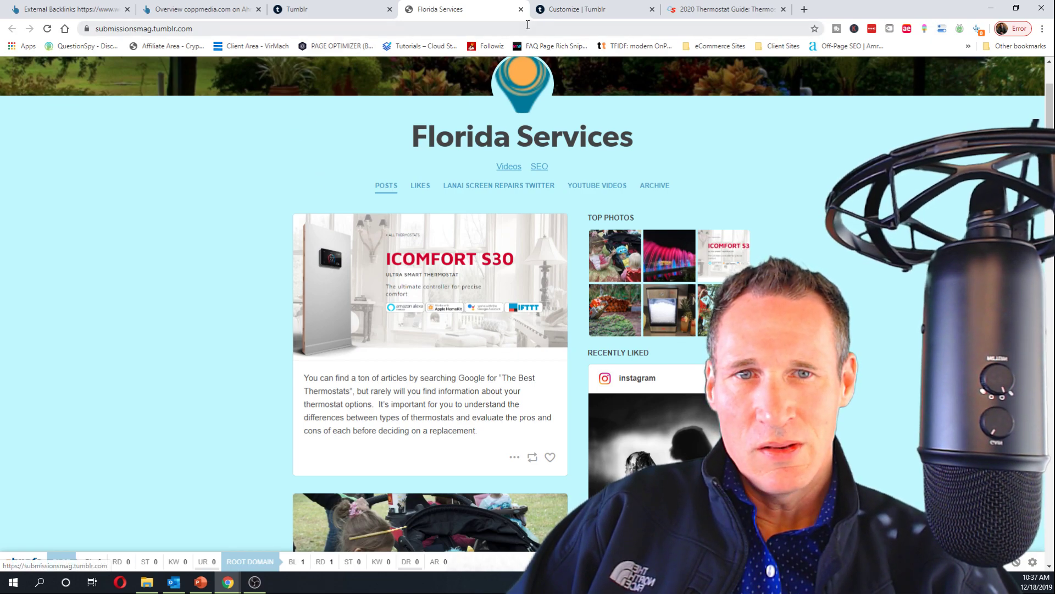
{"action": "left_click", "coordinate": [581, 10]}
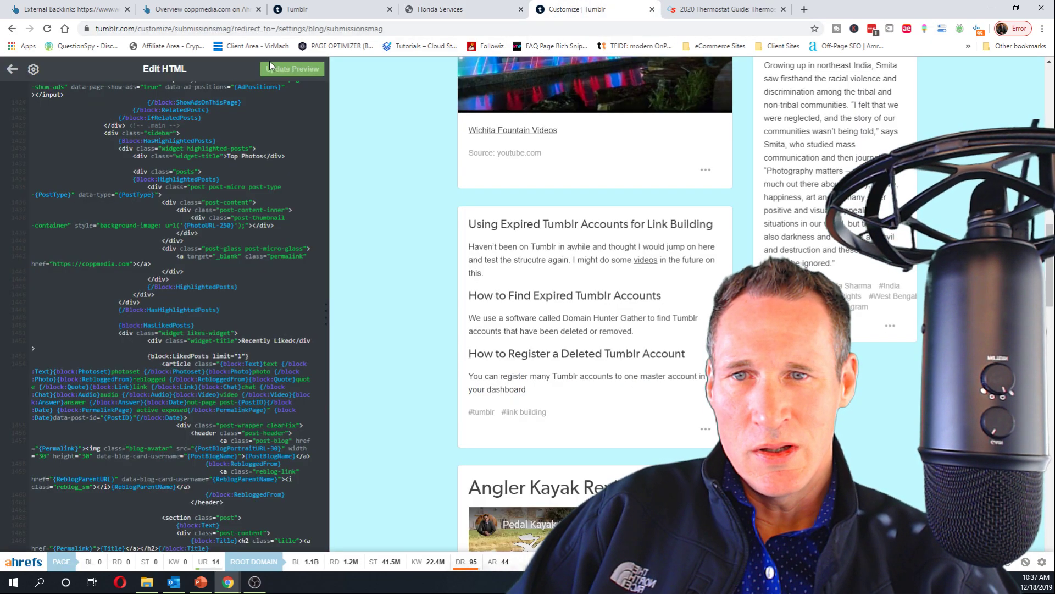
Leave Edit HTML for the theme settings sidebar and choose Add a page
{"action": "left_click", "coordinate": [7, 70]}
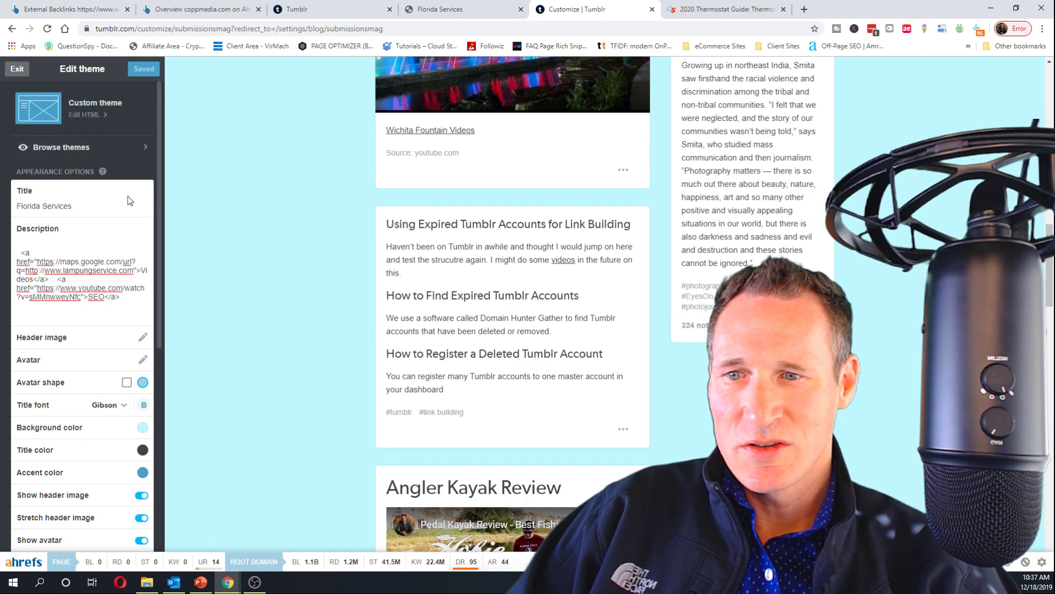
{"action": "scroll", "coordinate": [126, 200], "scroll_direction": "down", "scroll_amount": 5}
{"action": "scroll", "coordinate": [125, 207], "scroll_direction": "down", "scroll_amount": 2}
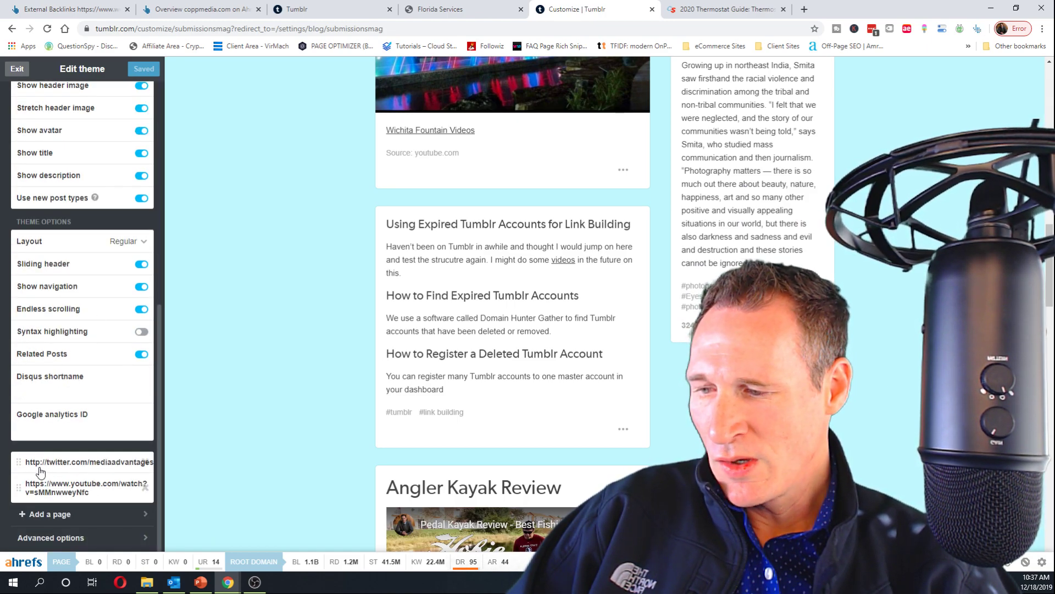
{"action": "left_click", "coordinate": [50, 513]}
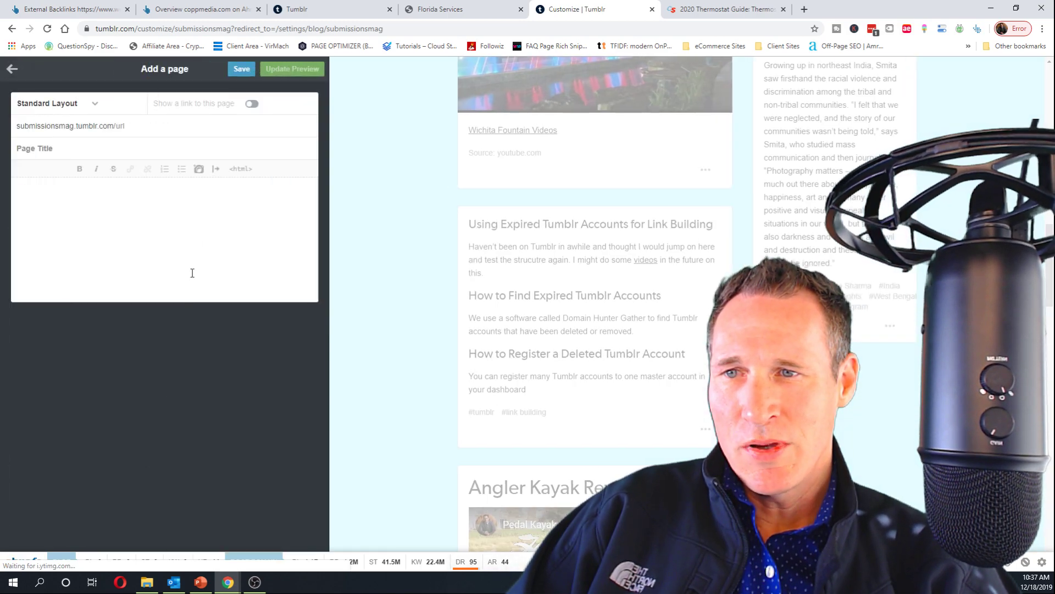
Switch the new page's layout to Link, then back out to the close-without-saving prompt
{"action": "left_click", "coordinate": [83, 105]}
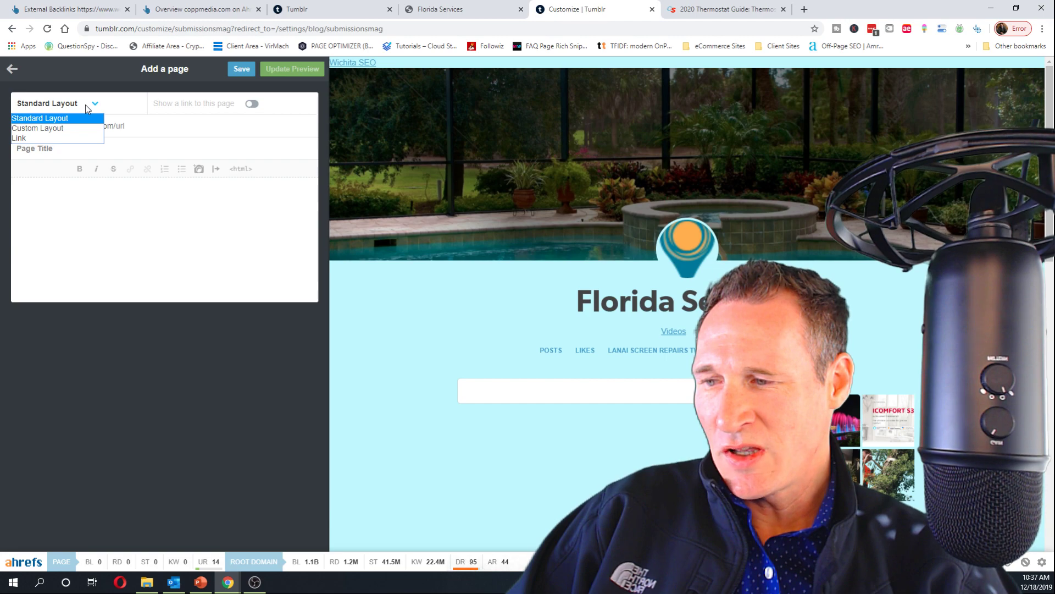
{"action": "left_click", "coordinate": [38, 140]}
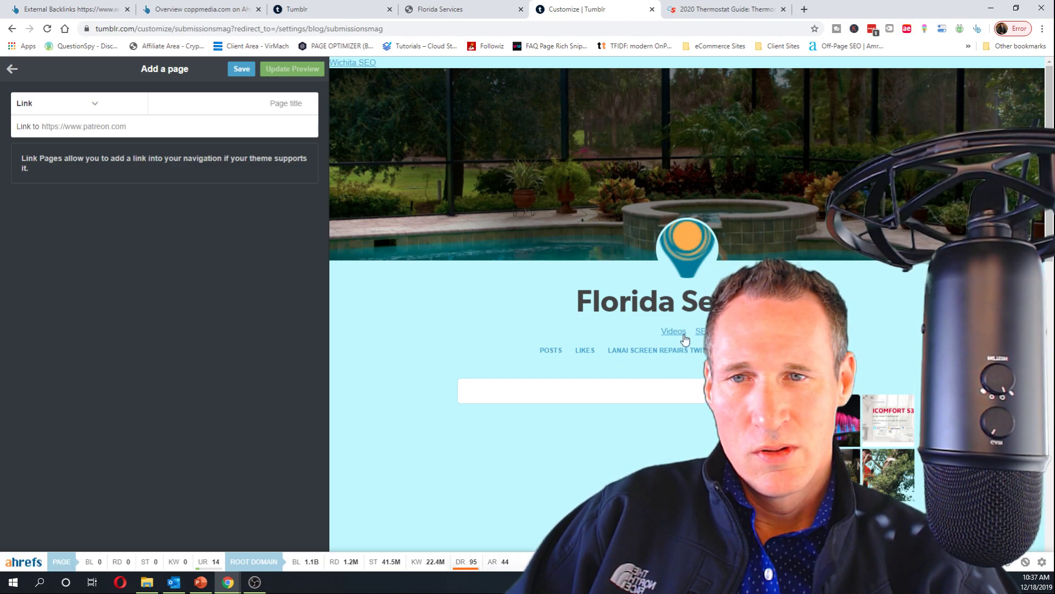
{"action": "left_click", "coordinate": [16, 72]}
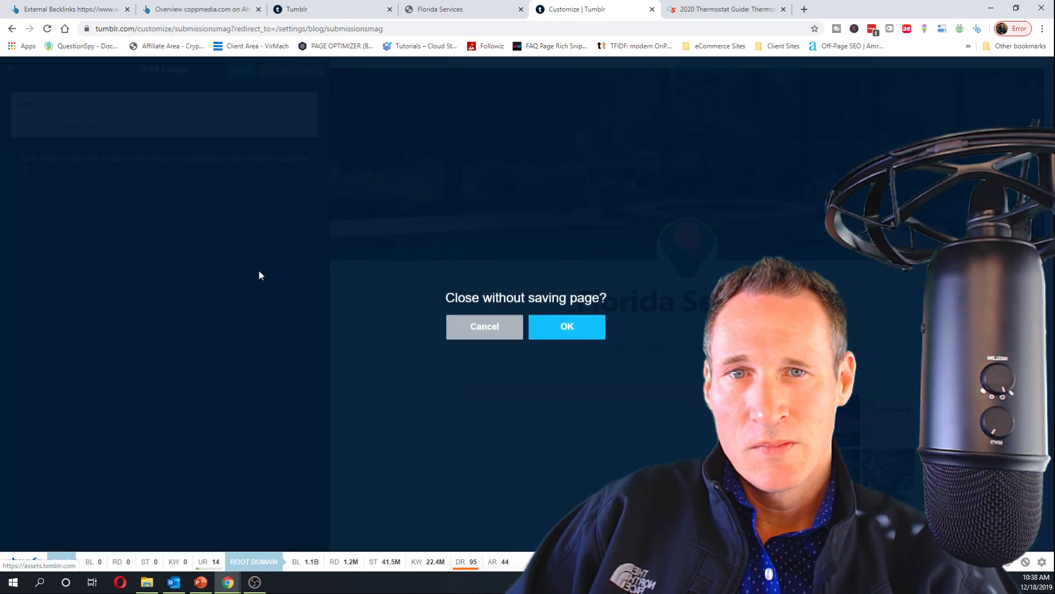